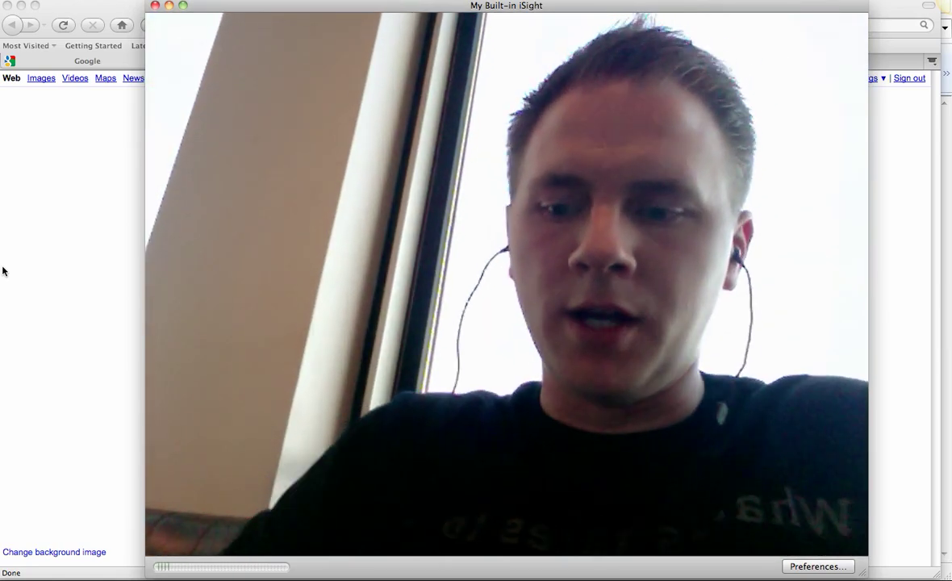
Minimize the Photo Booth window and view Firefox's General home-page setting in Preferences
click(170, 6)
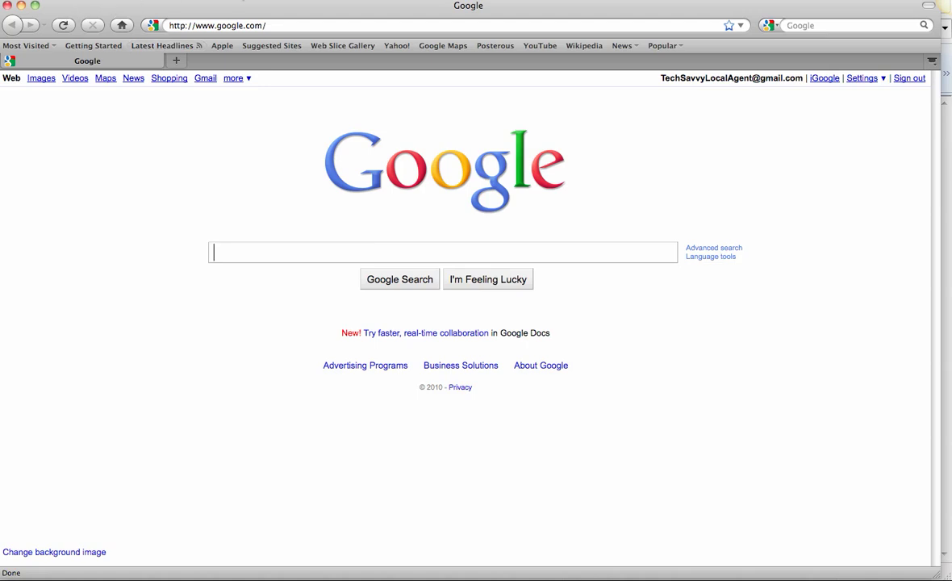
click(53, 1)
click(71, 27)
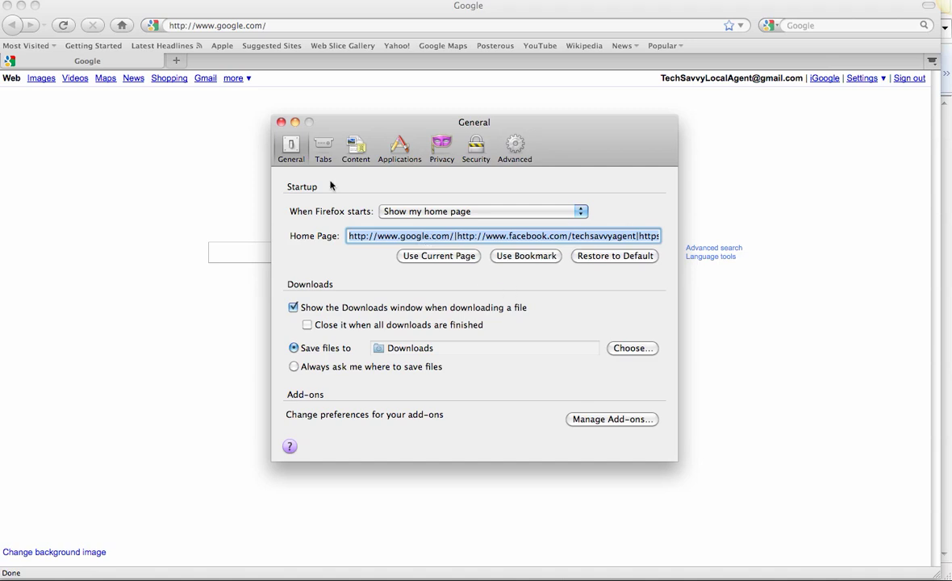
Close Preferences and load the Tech Savvy Agent Facebook page in a new tab
click(282, 123)
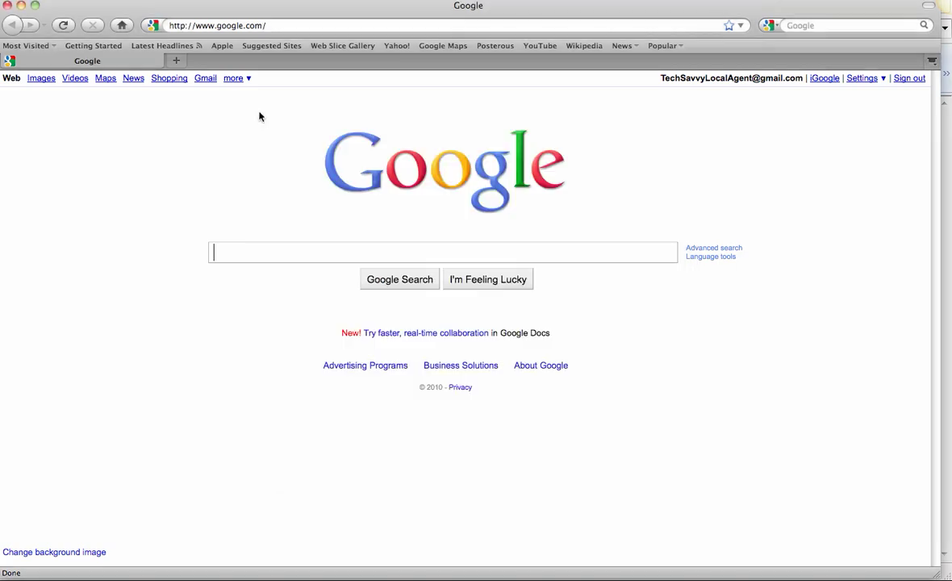
click(177, 62)
text(face)
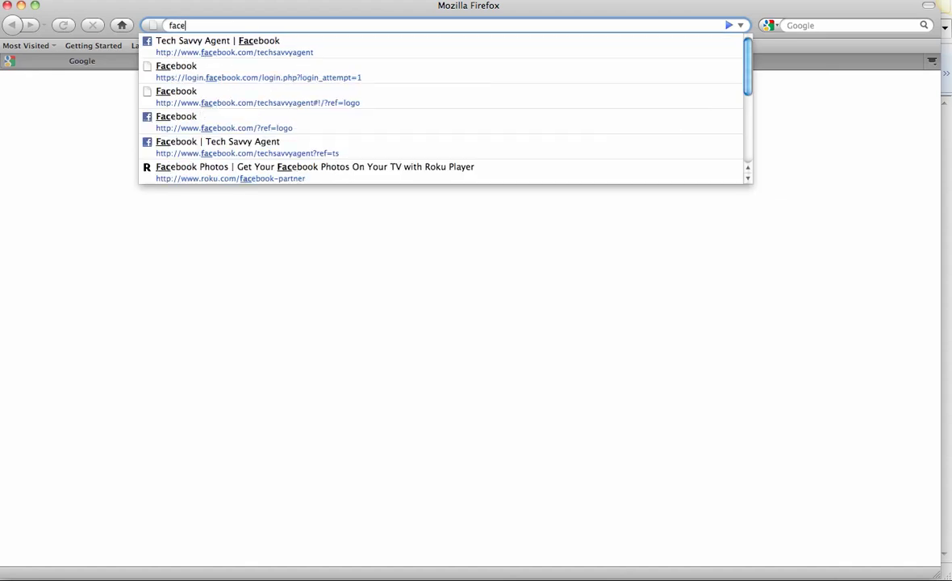
key(Down)
key(Return)
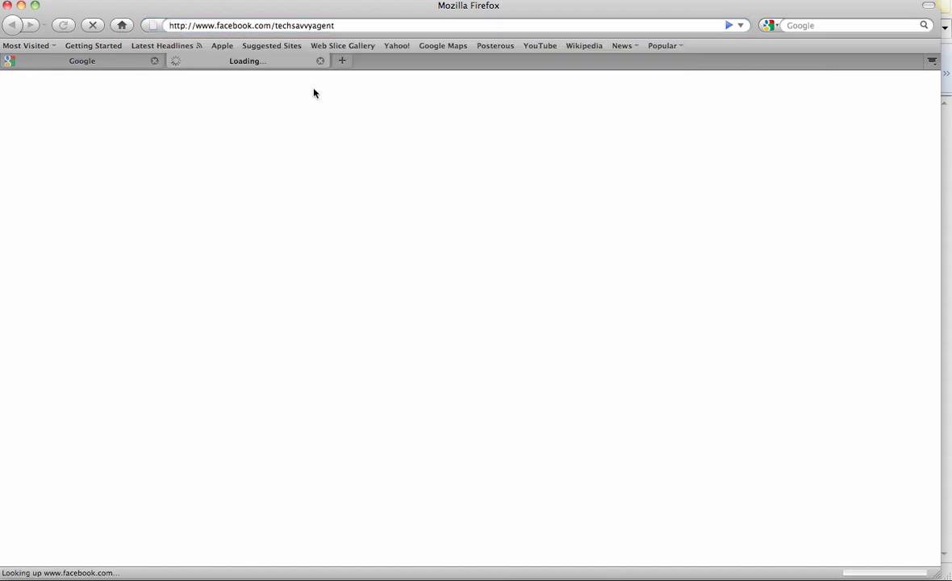
Open Gmail and MLS.com in two more new tabs
click(341, 61)
text(gmail)
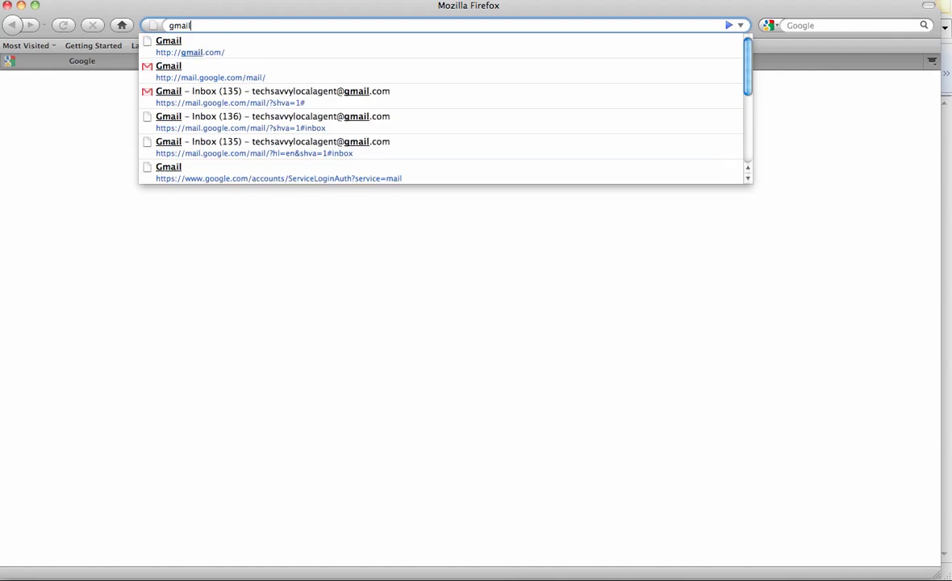
key(Down)
key(Return)
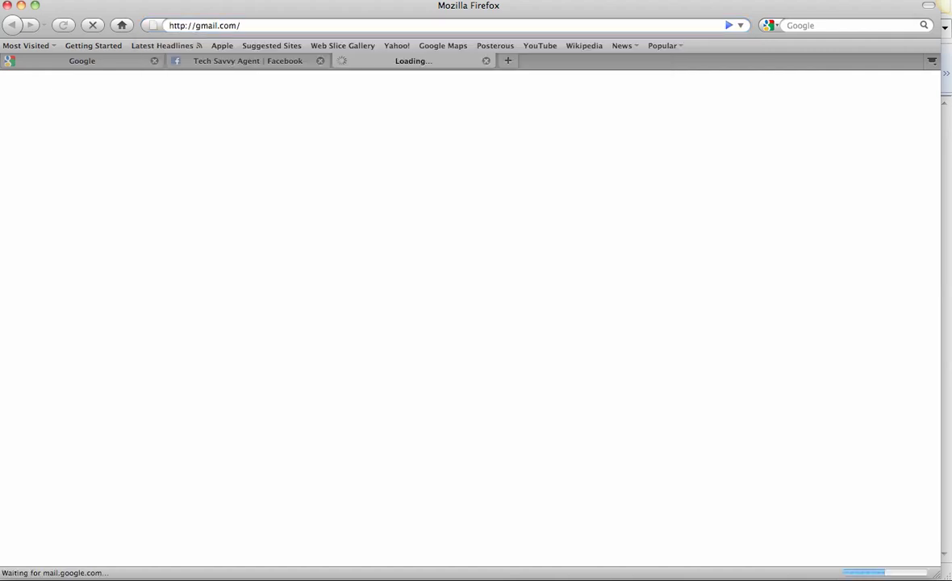
click(508, 61)
text(mls)
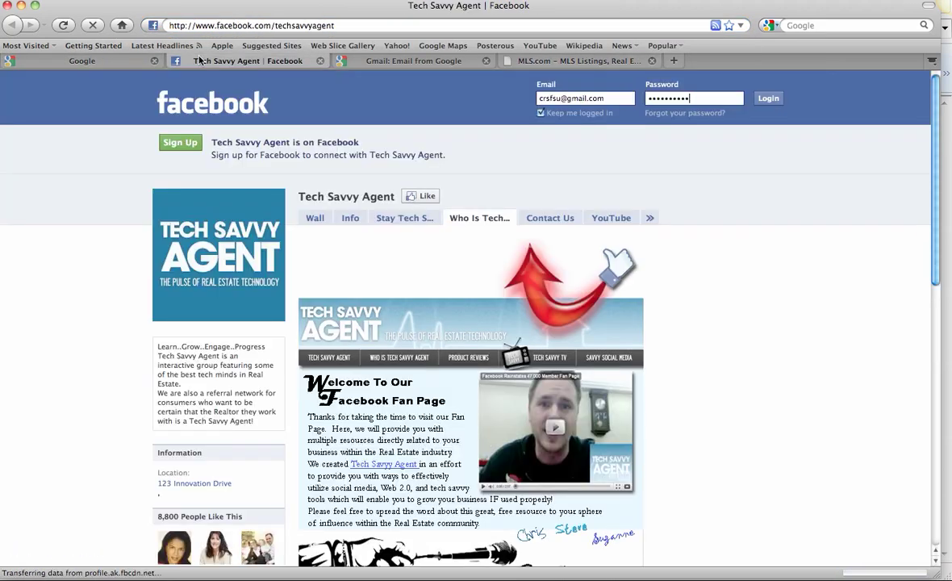
Switch between the Facebook, MLS.com, Google and Gmail tabs, ending on Google
click(393, 58)
click(567, 62)
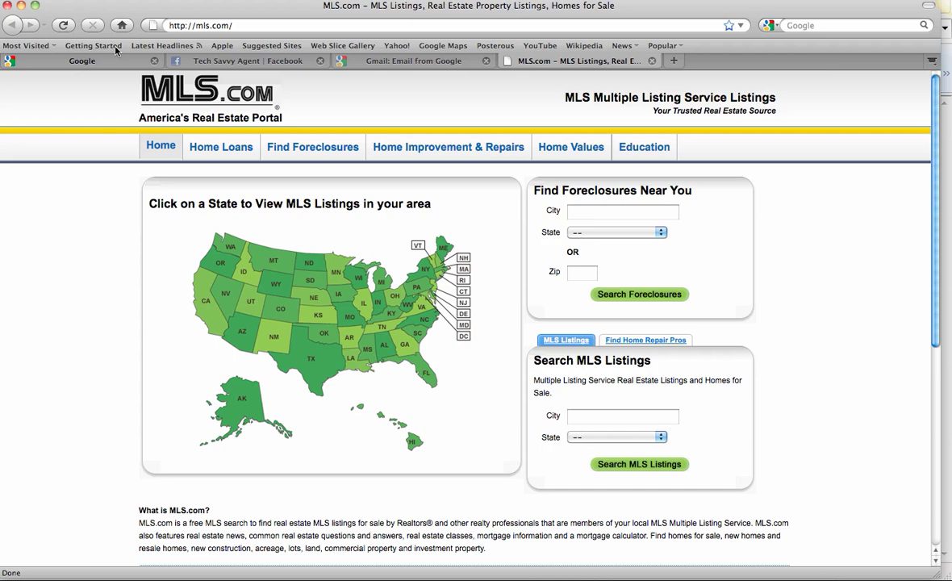
click(83, 59)
click(220, 61)
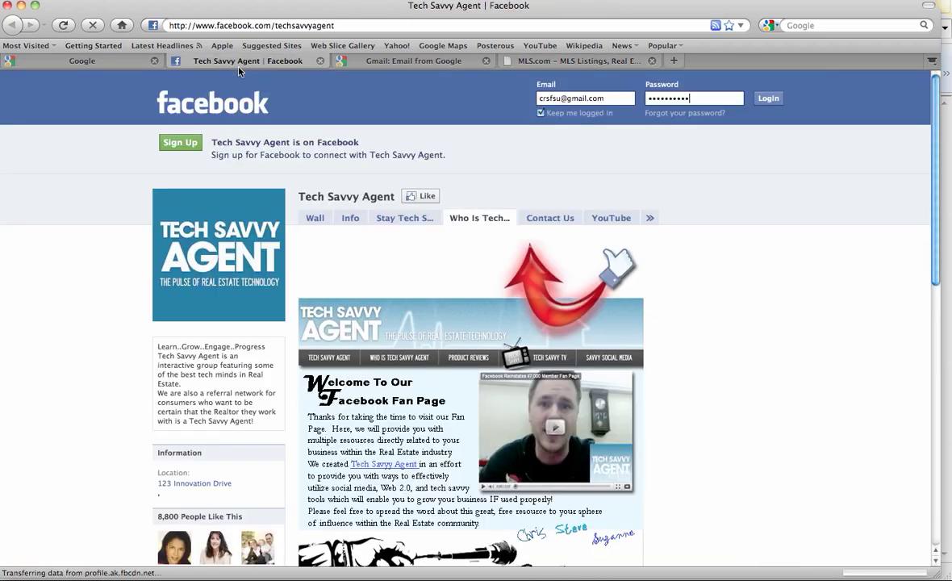
click(421, 63)
click(530, 63)
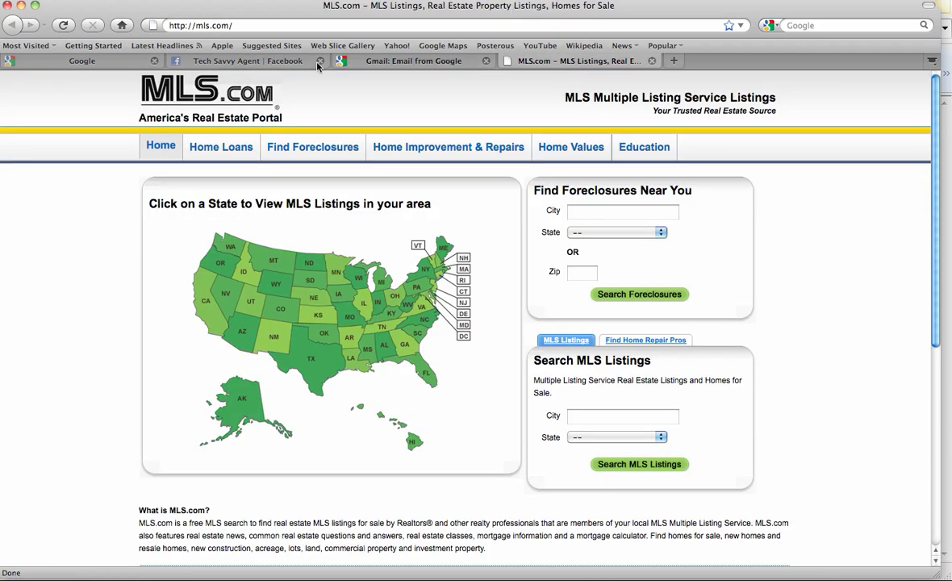
click(78, 61)
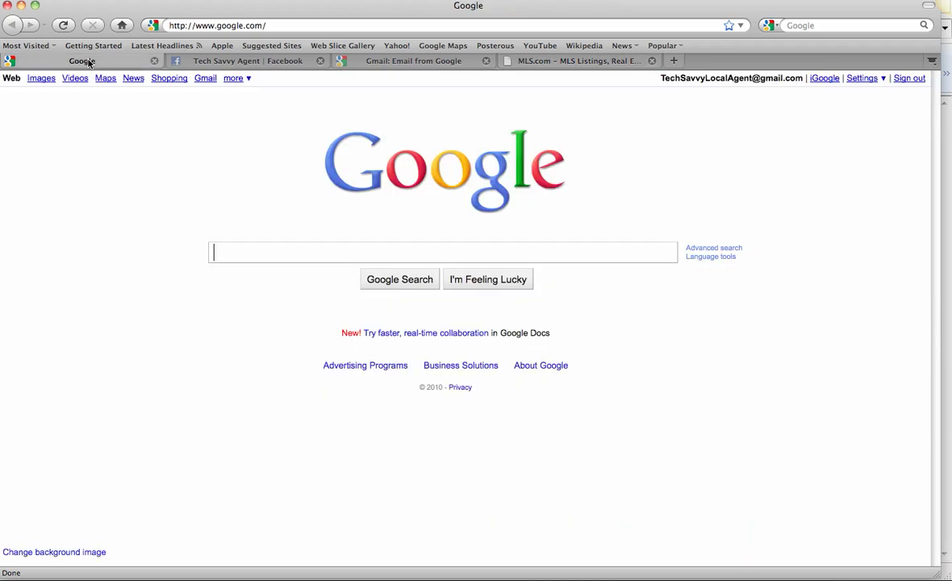
click(242, 63)
click(379, 62)
click(593, 62)
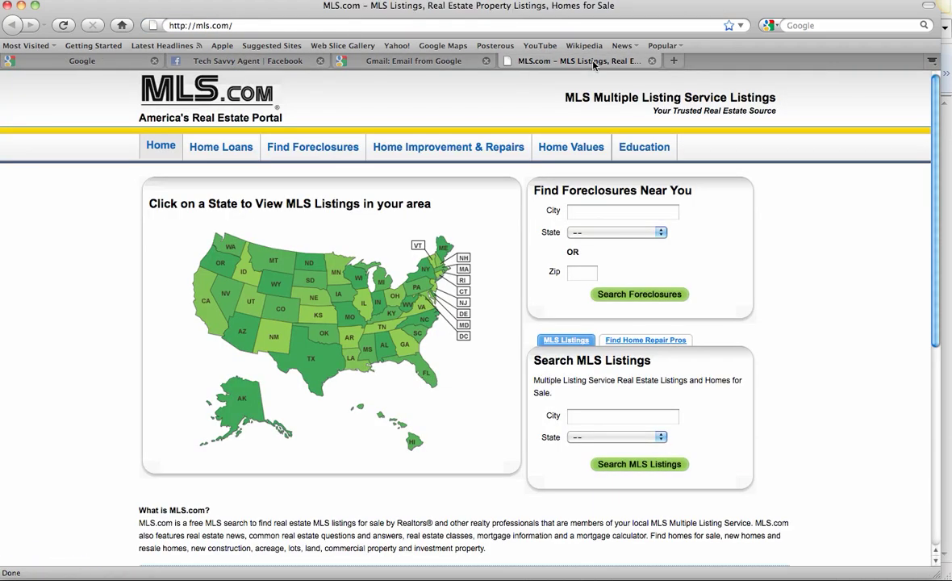
click(81, 62)
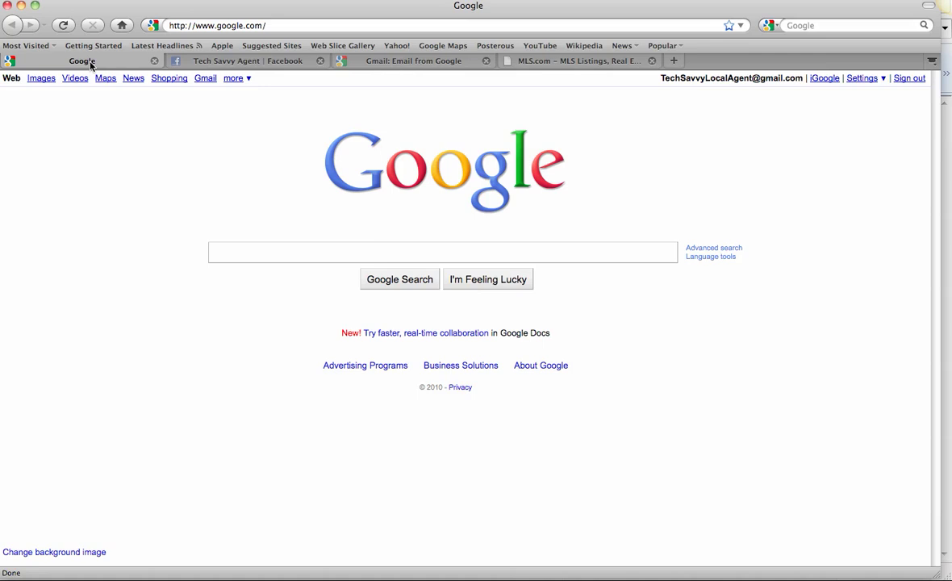
Set Firefox's home page to the four open tabs with Use Current Pages, then quit Firefox
click(65, 2)
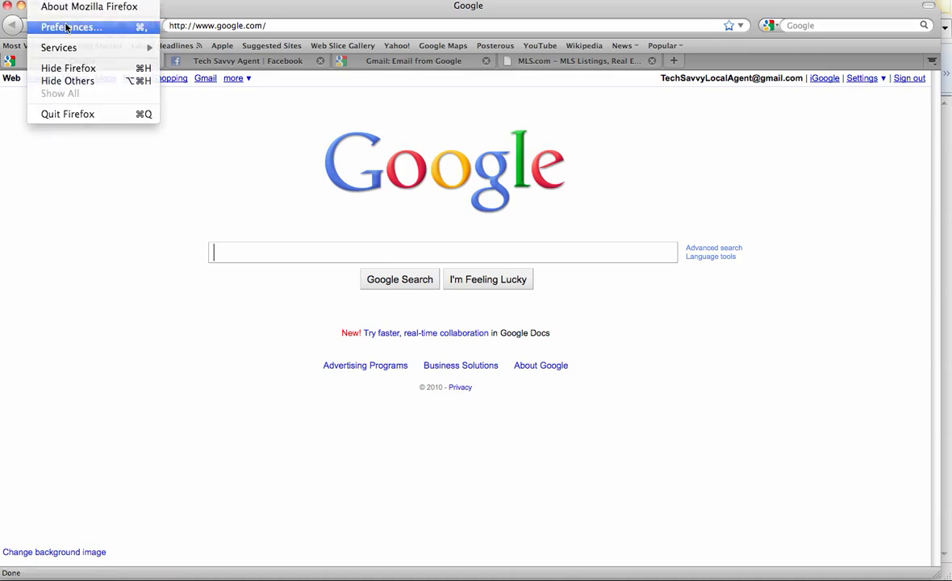
click(67, 29)
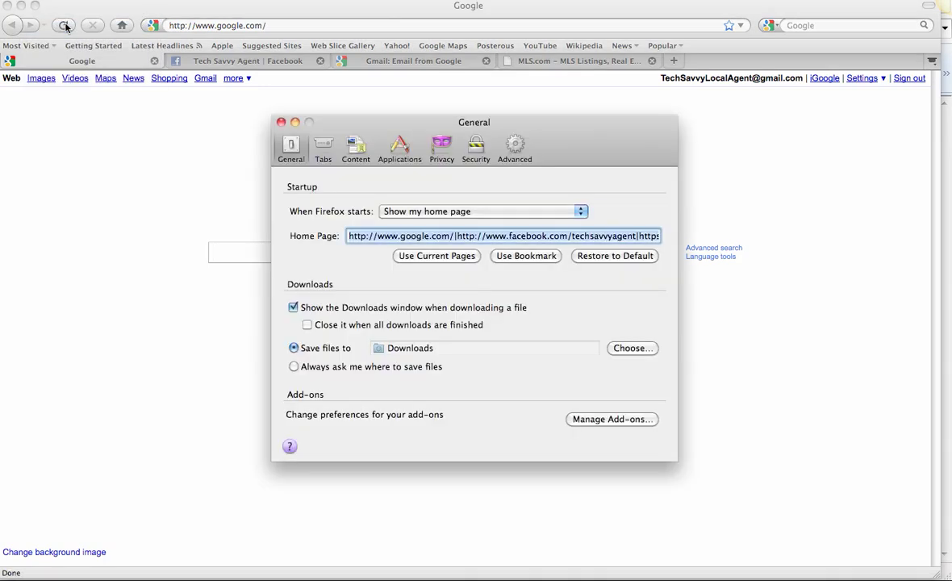
click(440, 257)
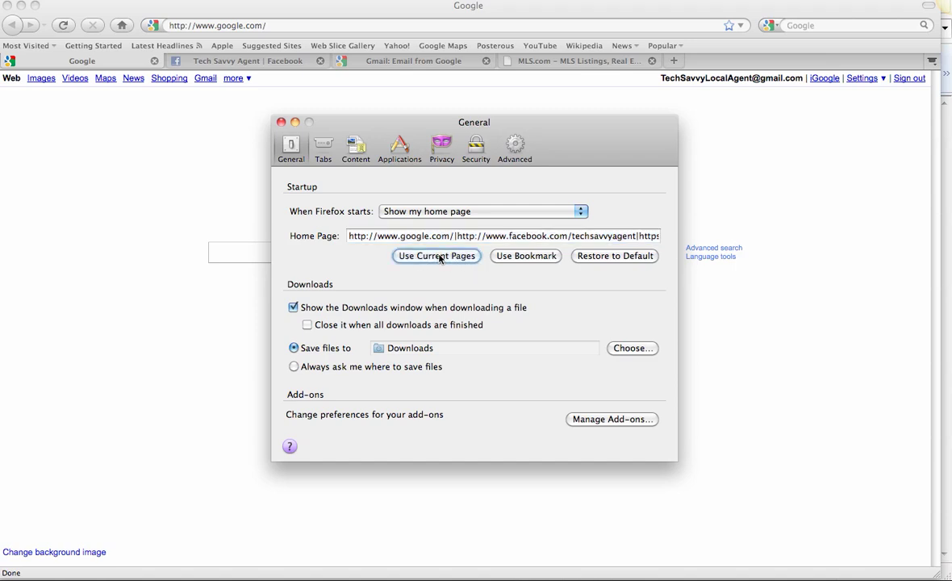
click(282, 123)
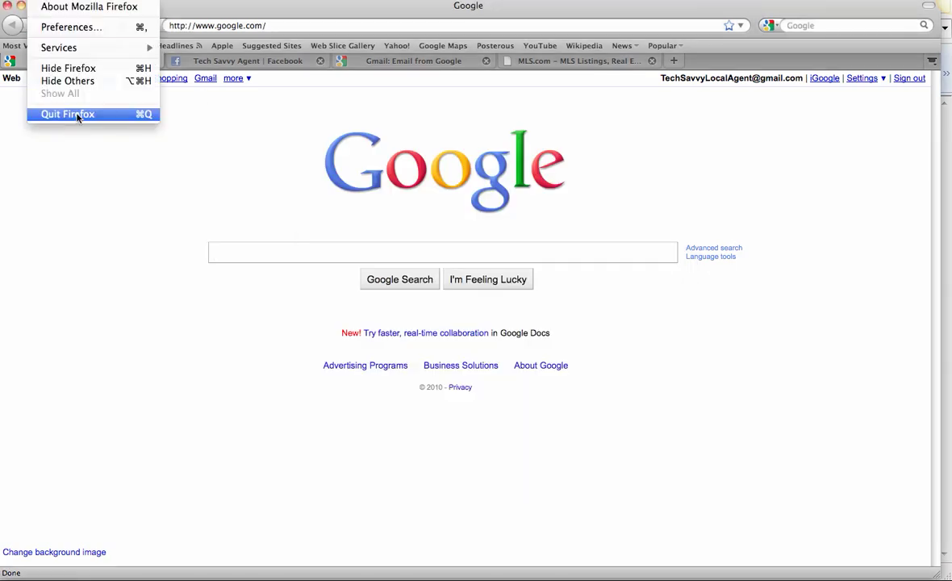
click(77, 116)
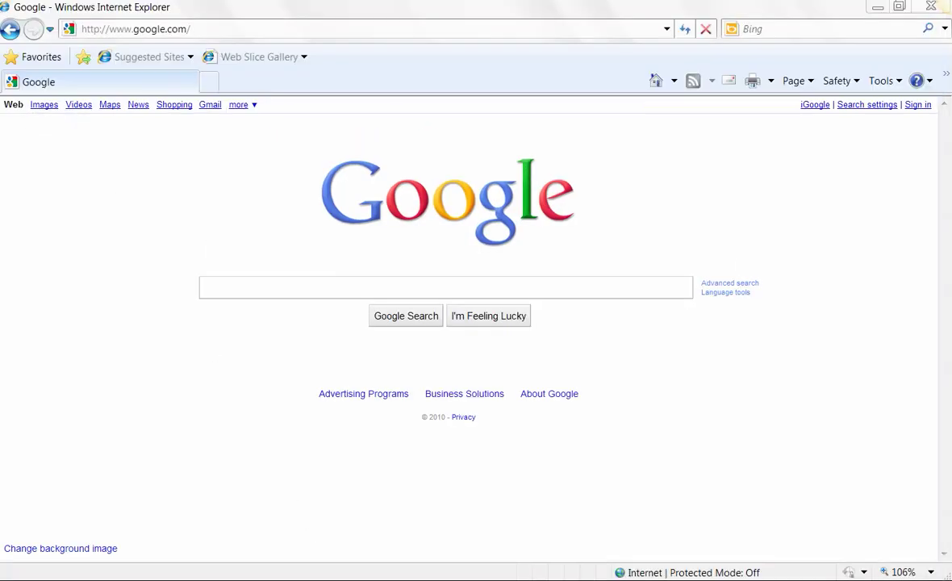
Relaunch Firefox and check its restored Facebook and Gmail home tabs
mouse_move(315, 536)
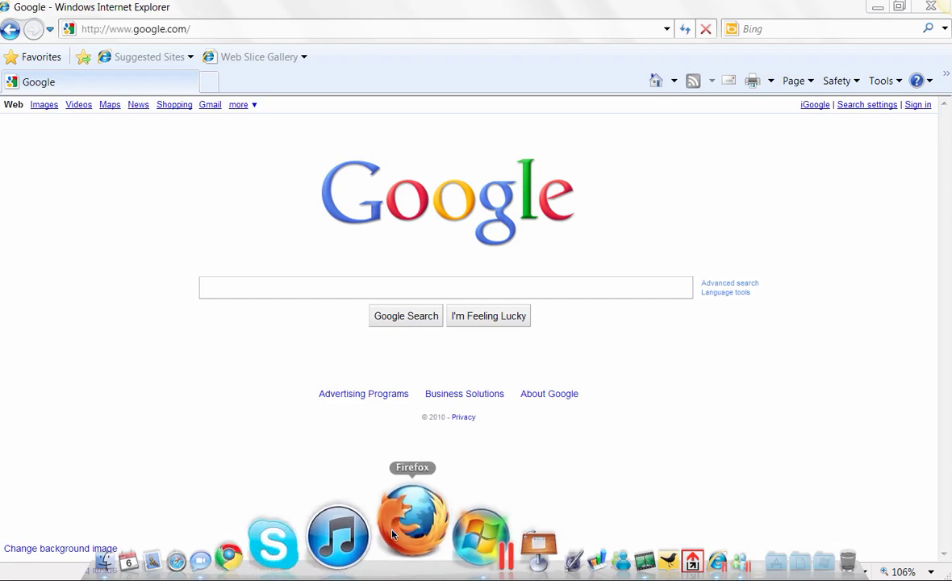
click(392, 534)
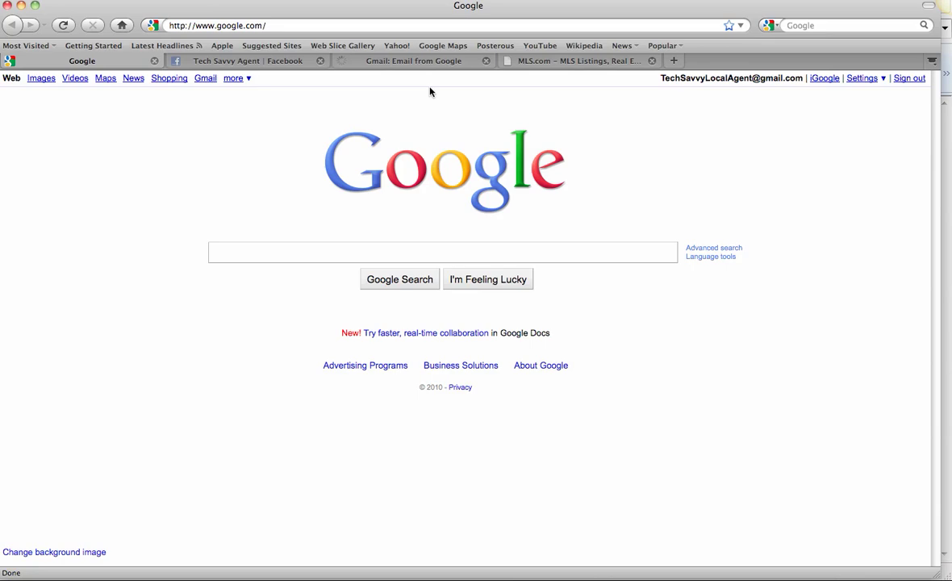
click(258, 60)
click(404, 61)
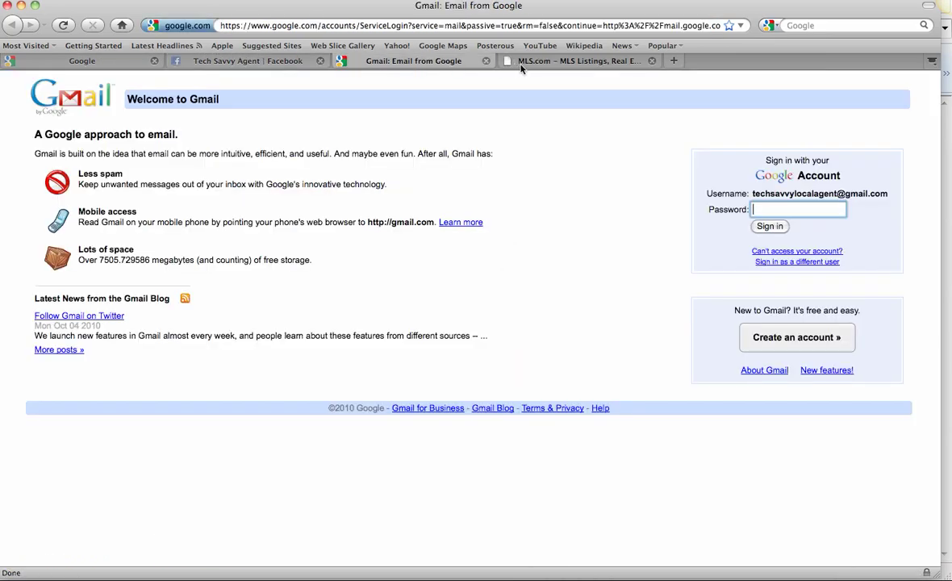
Look at the MLS.com, Gmail, Facebook and Google tabs, then show all windows with Exposé
click(516, 61)
click(375, 61)
click(282, 62)
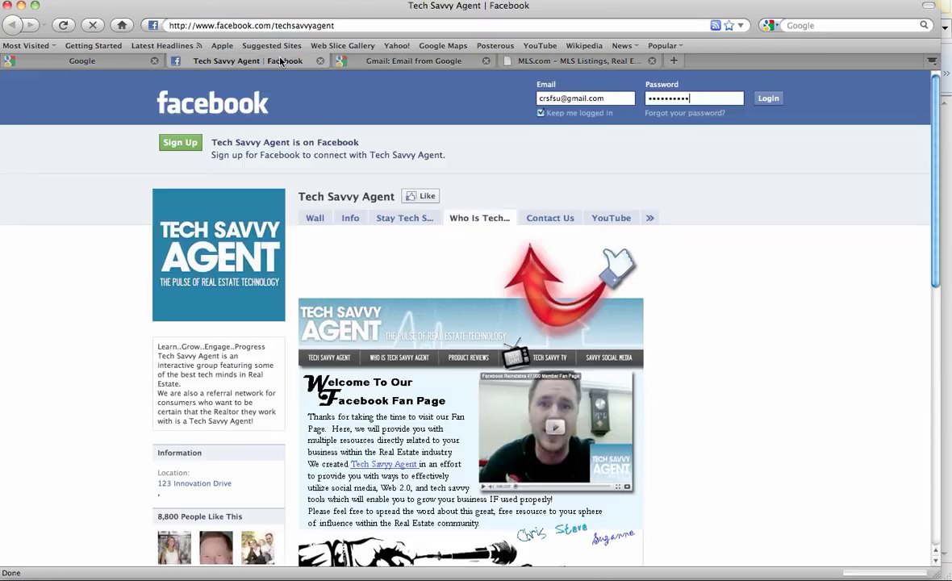
click(97, 65)
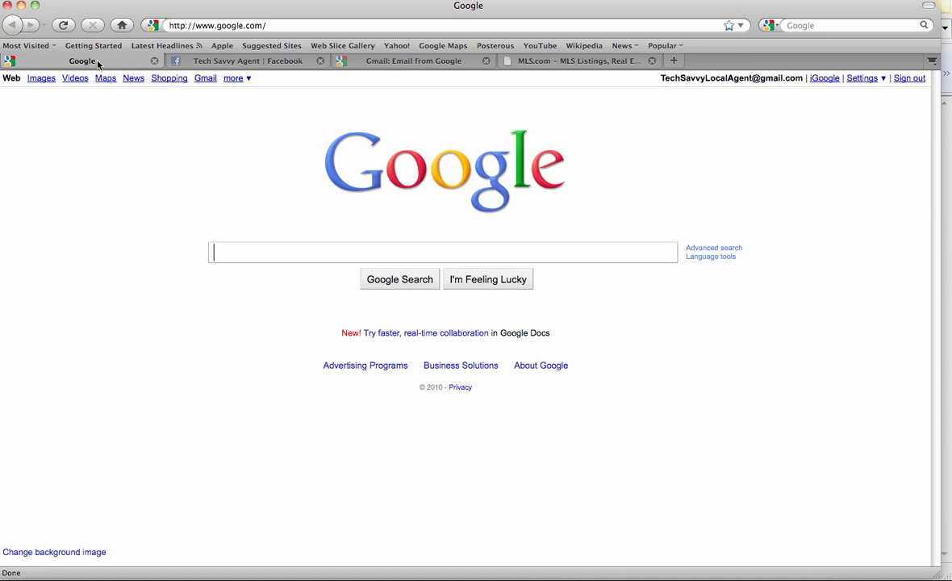
key(F9)
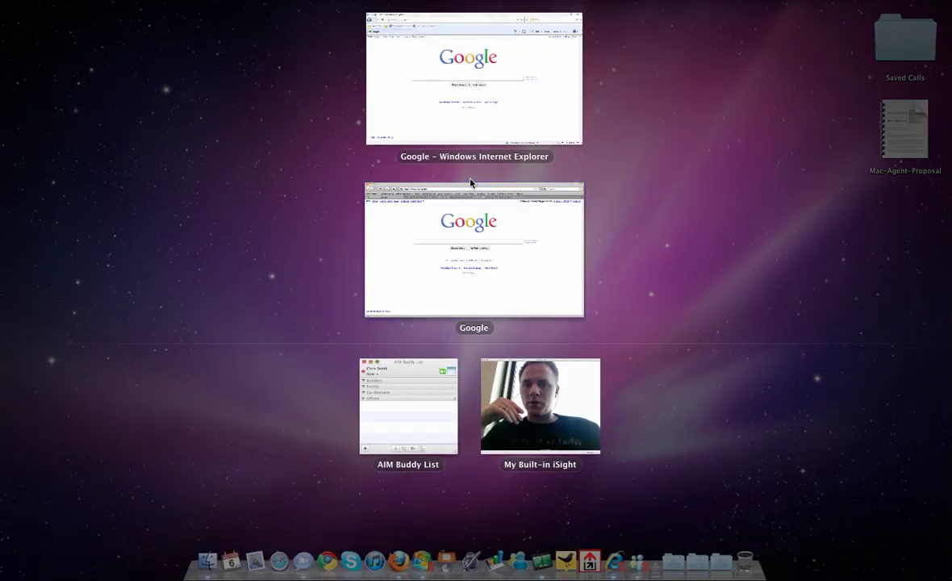
Bring Internet Explorer forward and load gmail.com in a new tab
click(436, 89)
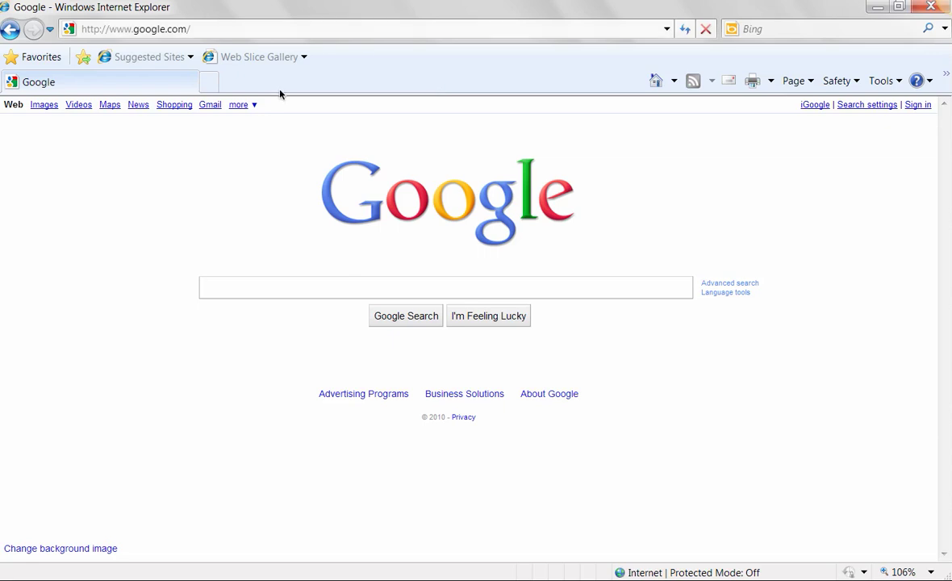
click(211, 84)
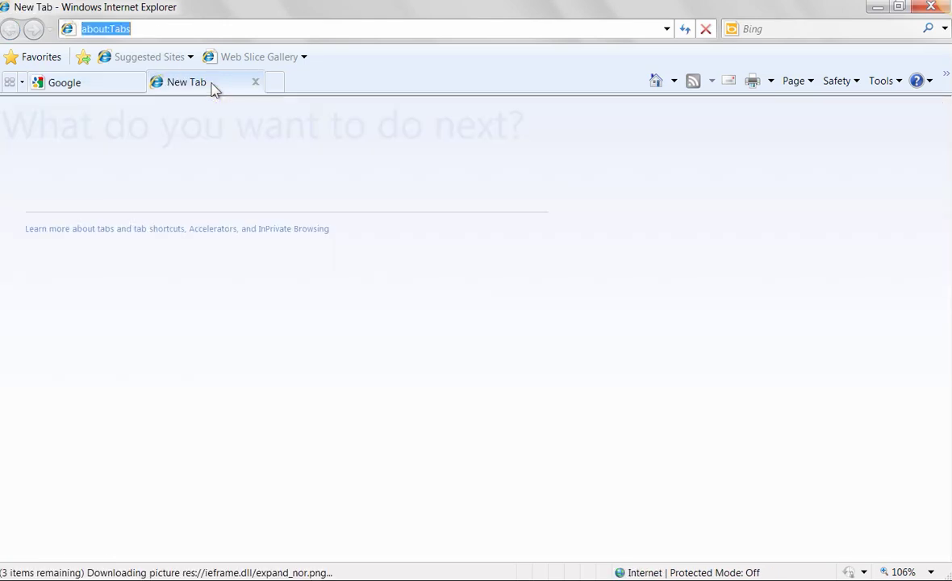
text(gmail.c)
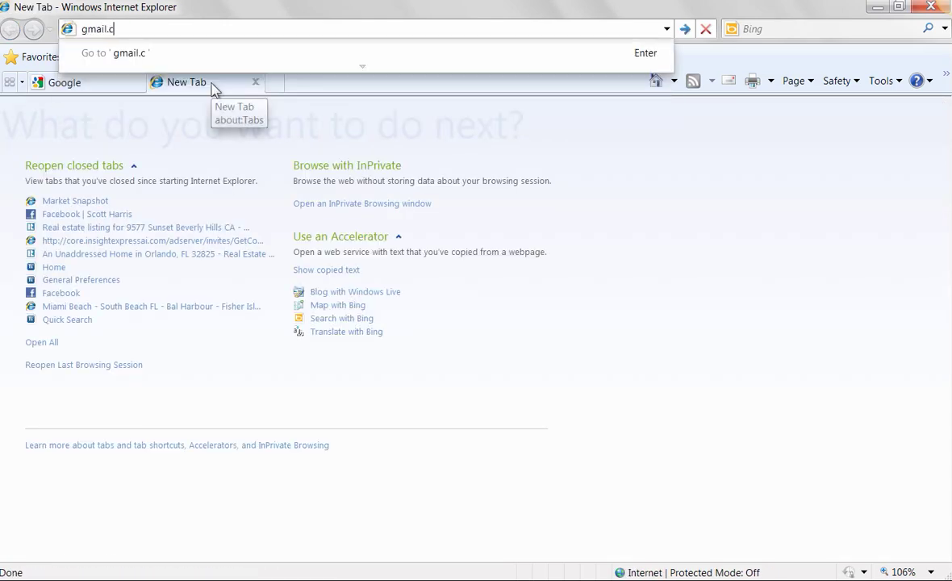
text(om/)
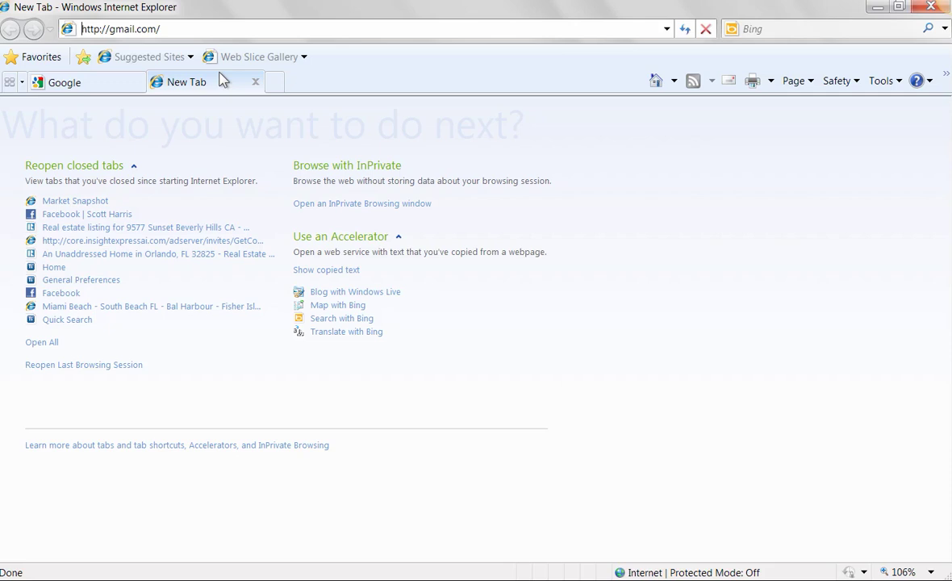
key(Return)
Open Facebook and twitter.com in two more new tabs
click(276, 82)
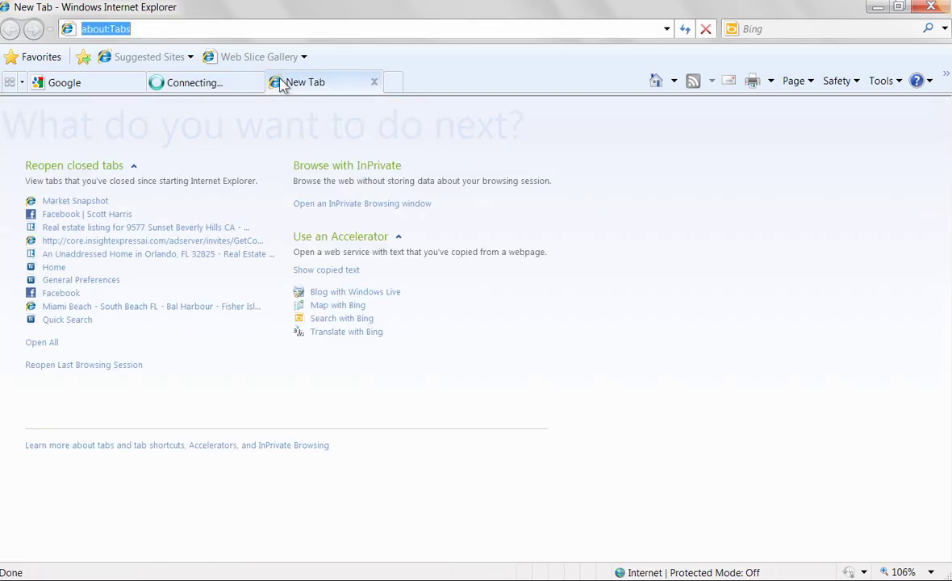
text(face)
key(Down)
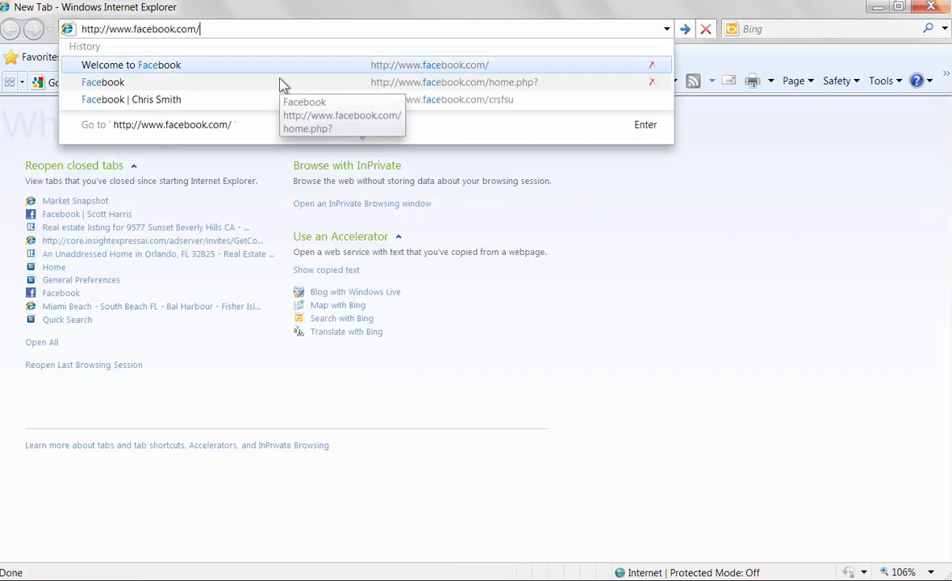
key(Return)
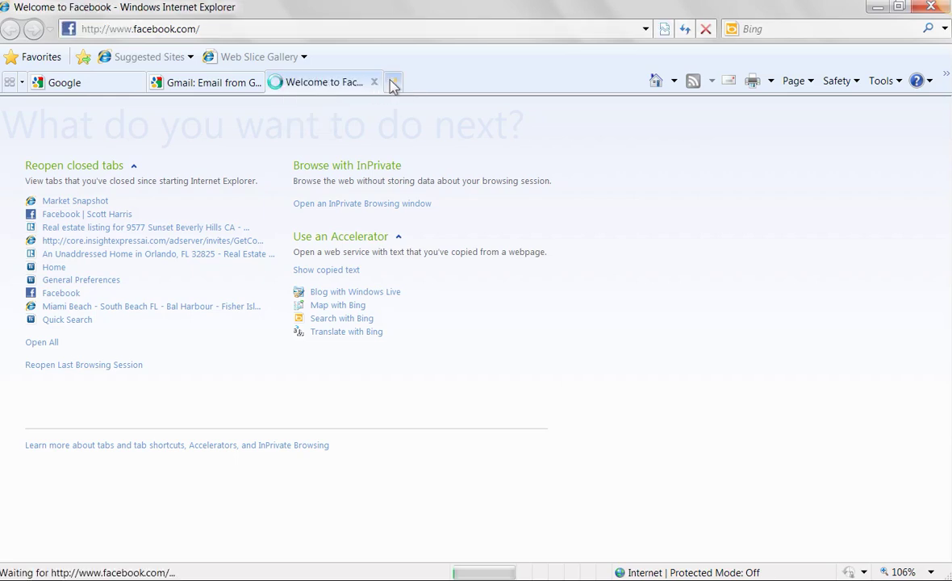
click(392, 82)
text(twitter.com)
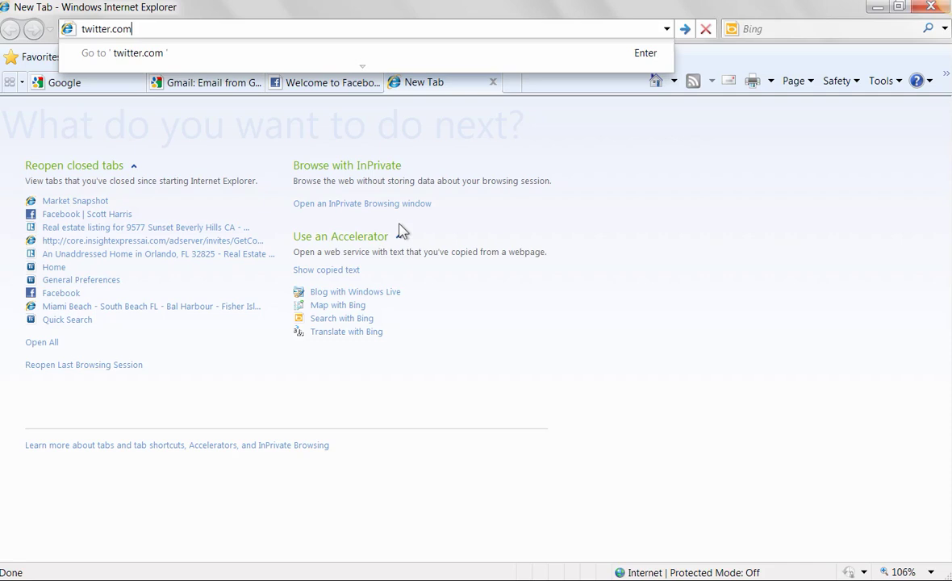
key(Return)
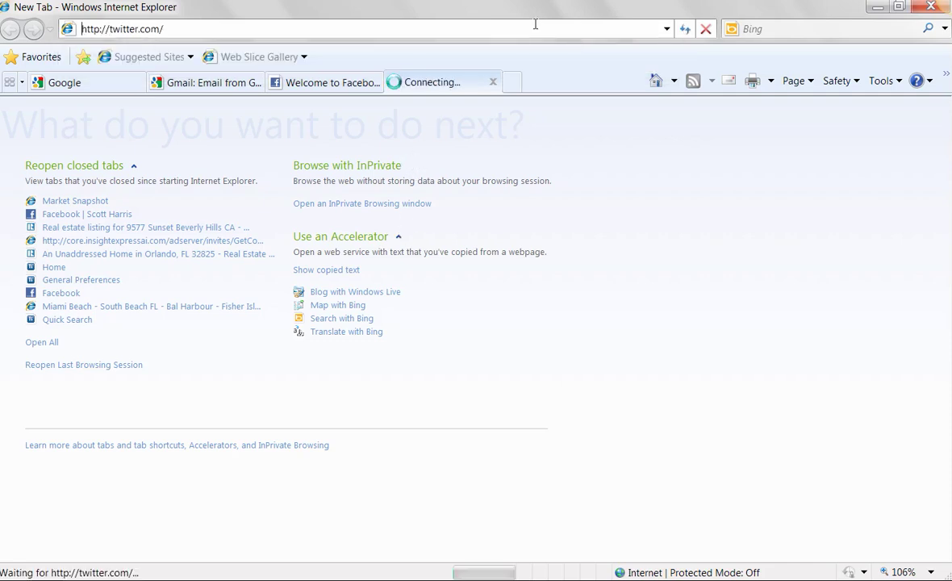
Review the Google, Gmail, Facebook and Twitter tabs, ending on Google
click(87, 89)
click(212, 87)
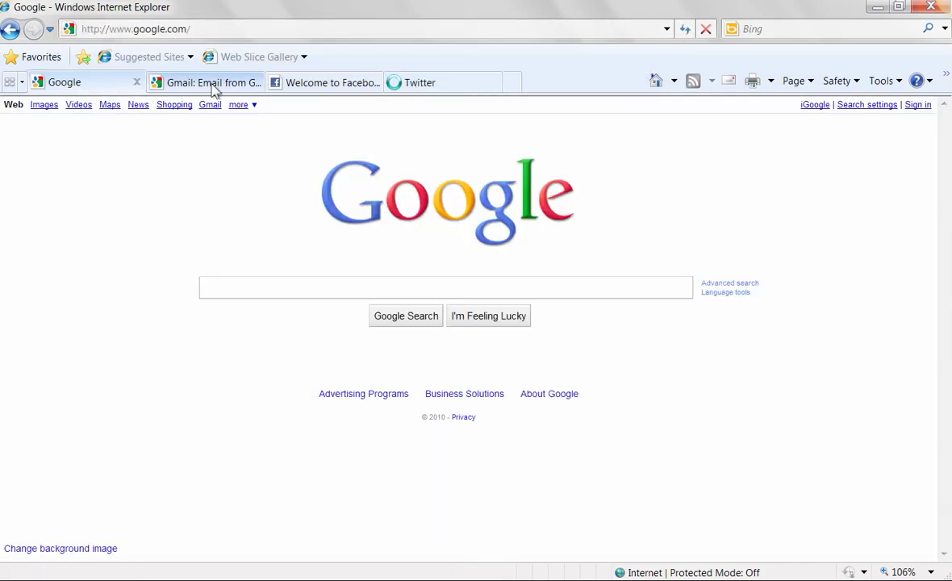
click(299, 84)
click(406, 85)
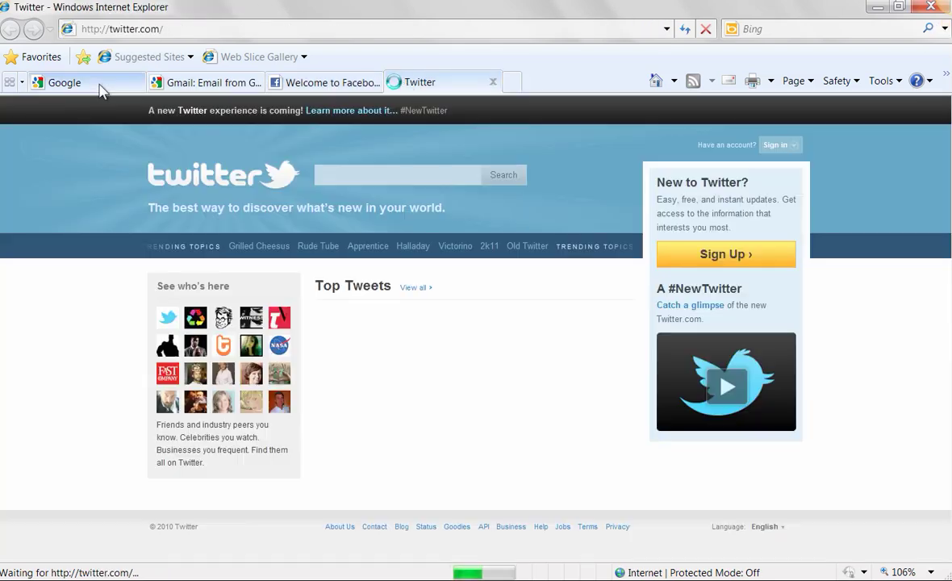
click(100, 87)
click(880, 81)
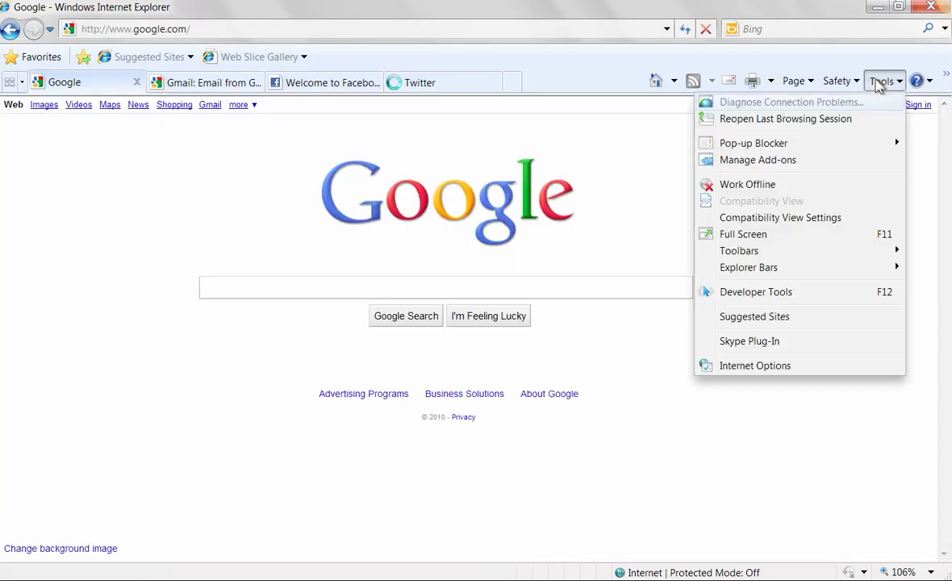
In Internet Options, set the home page to the current tabs and apply it
click(759, 367)
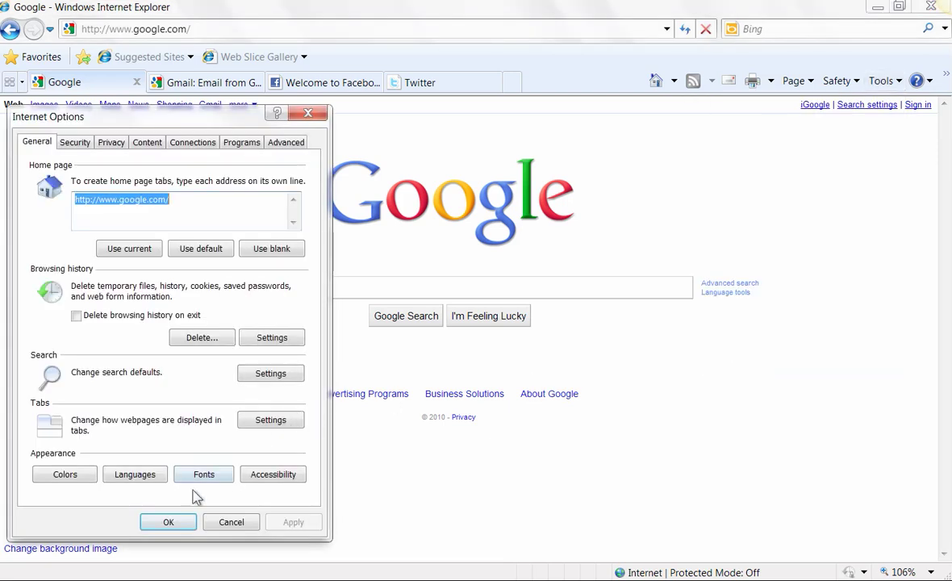
click(129, 248)
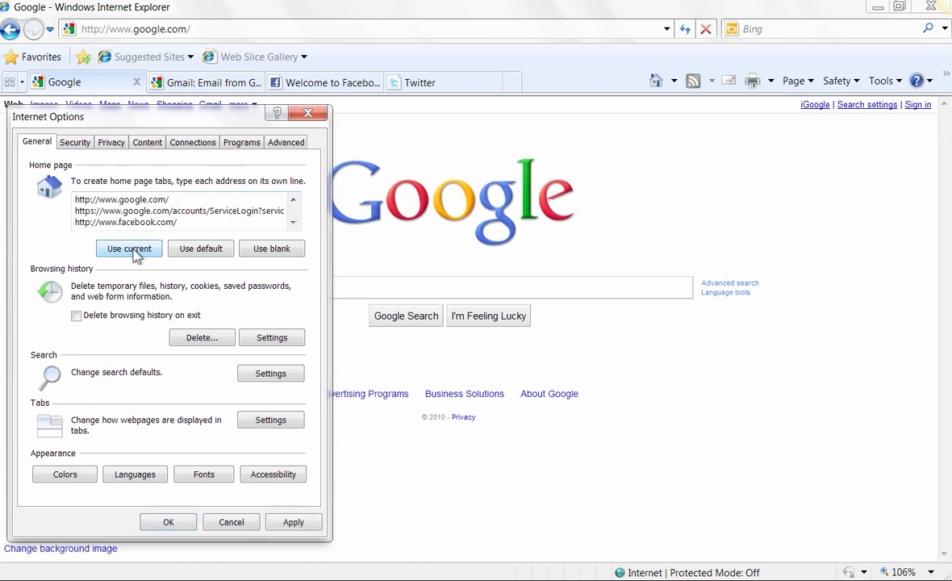
click(275, 523)
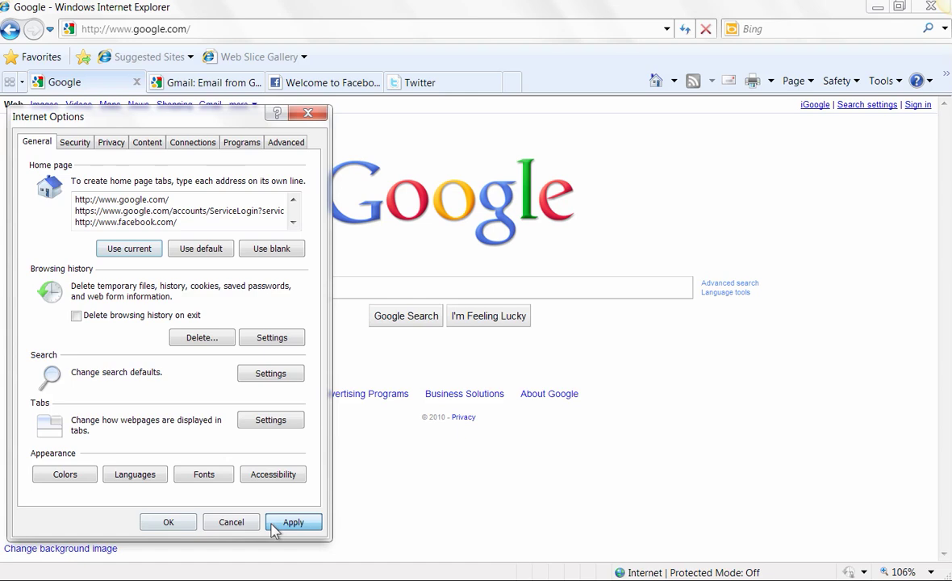
click(168, 522)
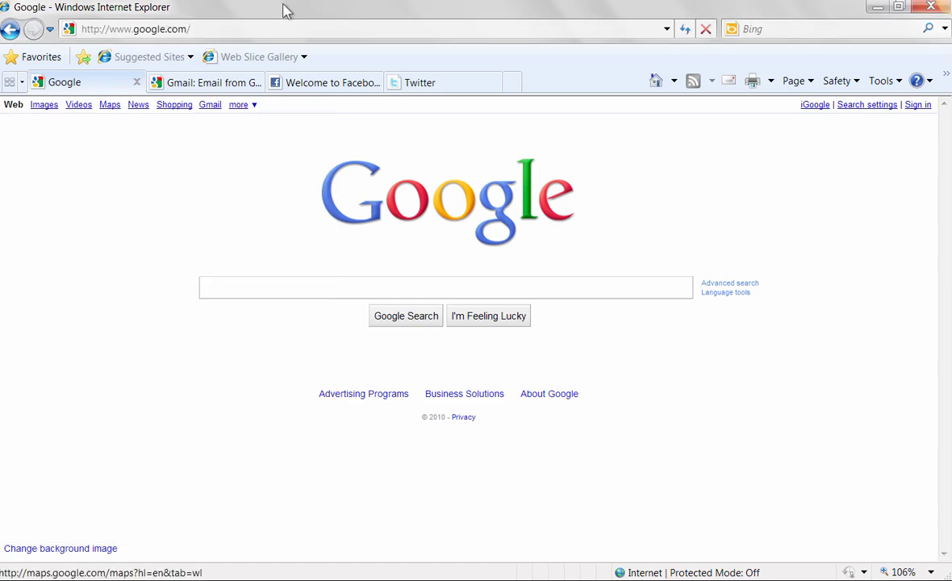
Close Internet Explorer with all its tabs and spread out the windows
click(929, 8)
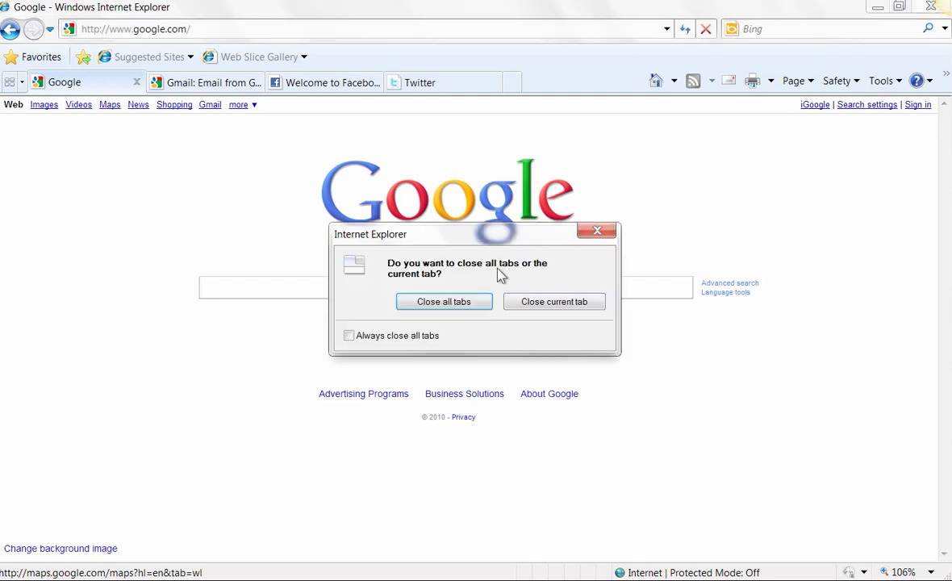
click(440, 303)
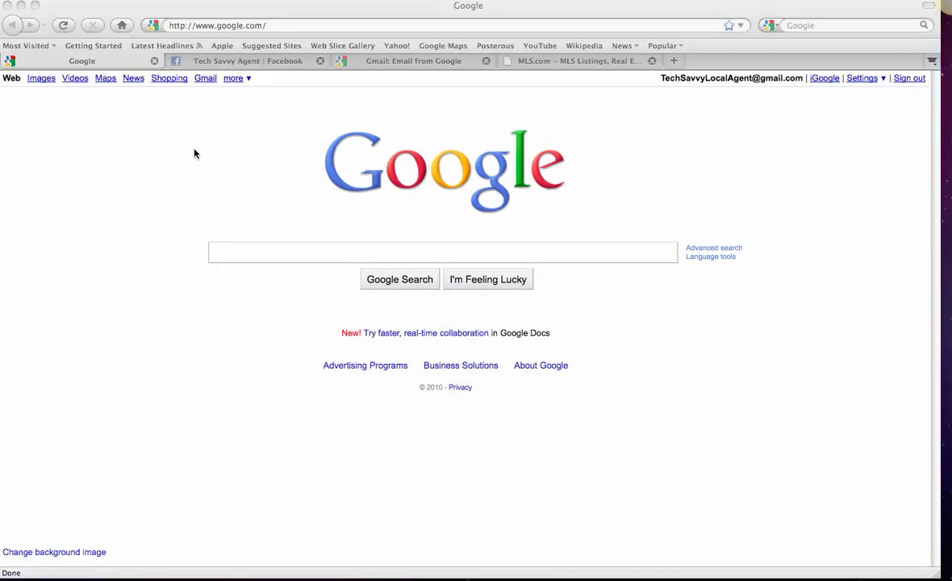
key(F9)
key(F9)
Relaunch Internet Explorer from the Windows 7 applications and maximize its window
mouse_move(479, 556)
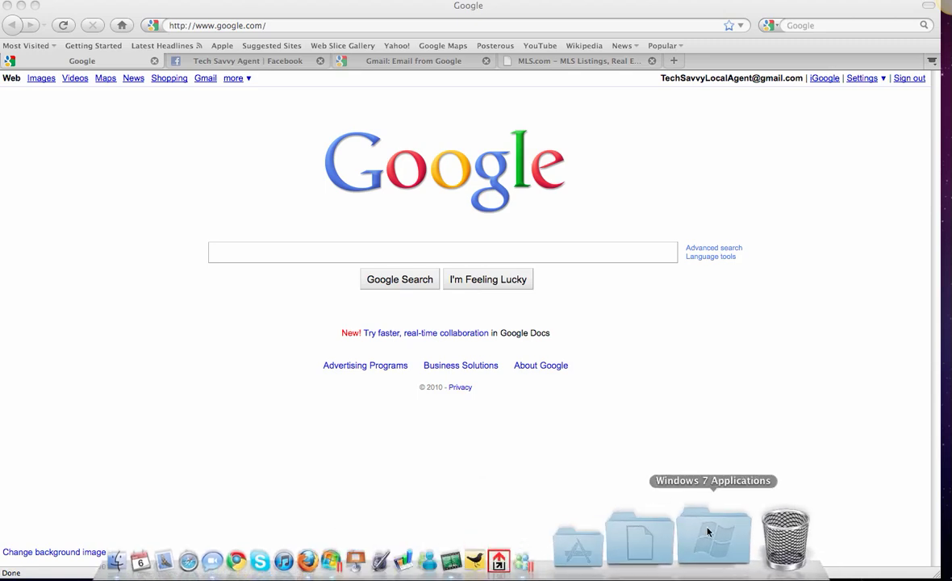
click(708, 531)
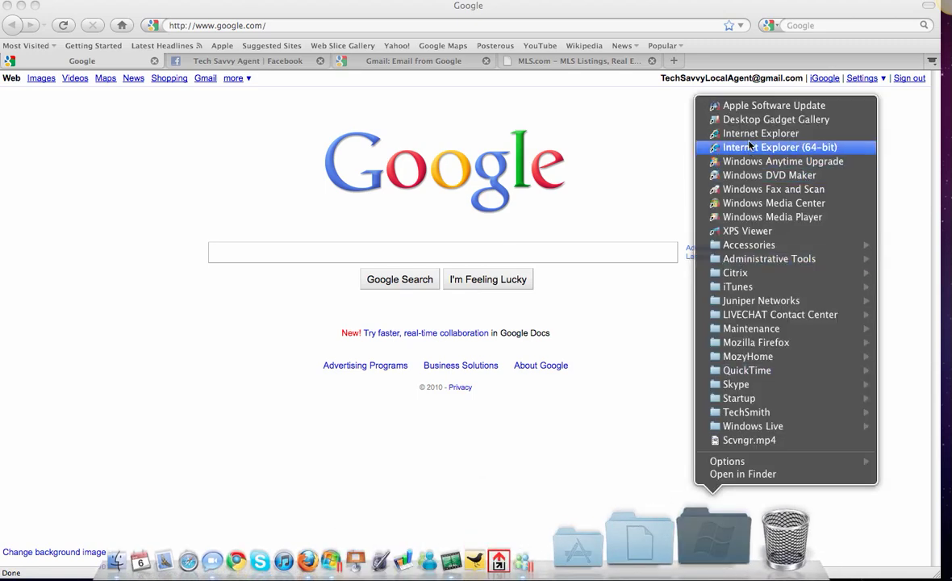
click(751, 133)
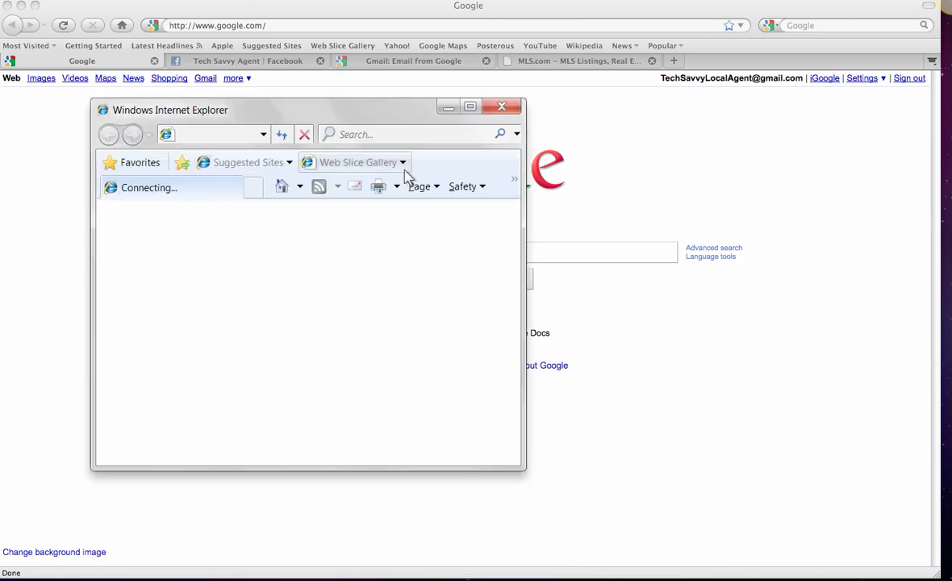
click(470, 106)
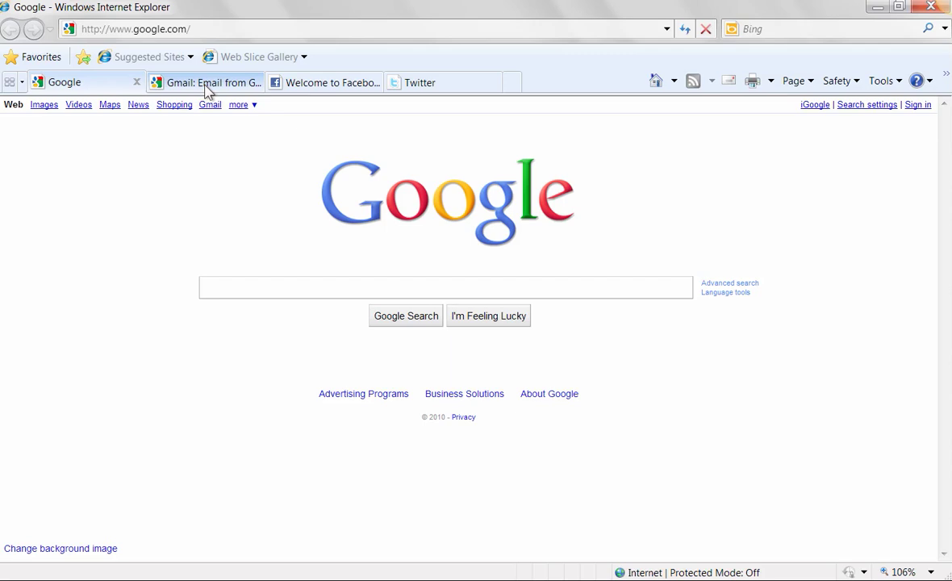
Look through the restored Facebook, Twitter, Gmail and Google tabs, then show all windows
click(327, 83)
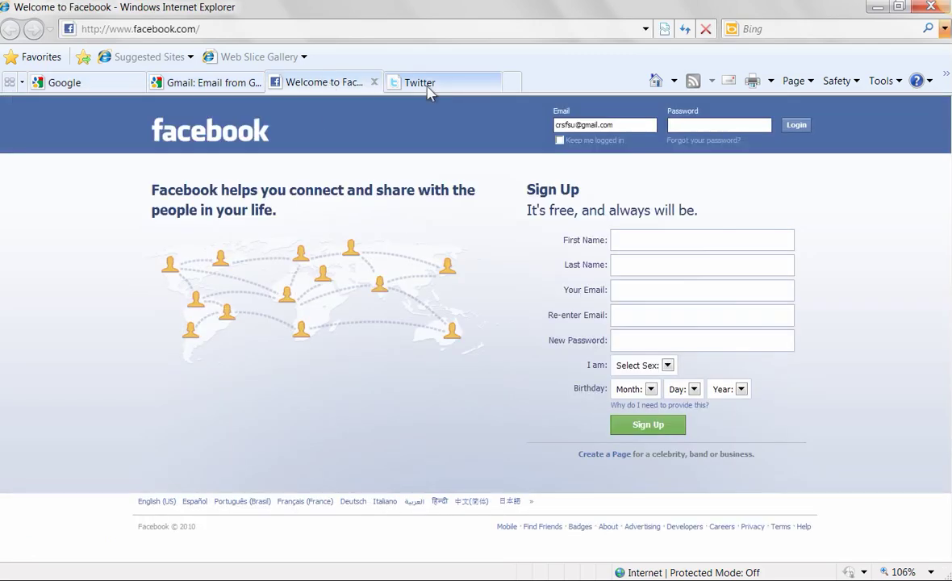
click(425, 89)
click(328, 90)
click(205, 93)
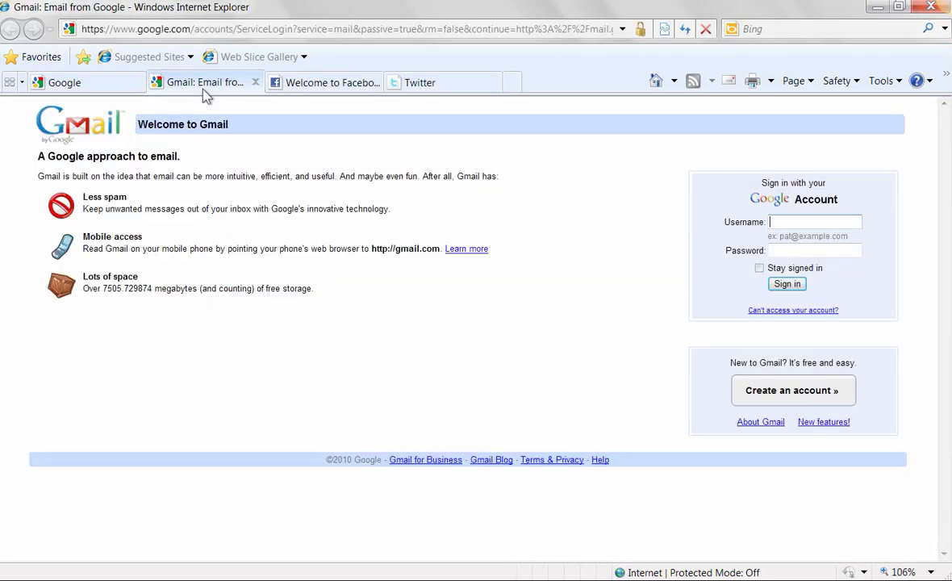
click(96, 84)
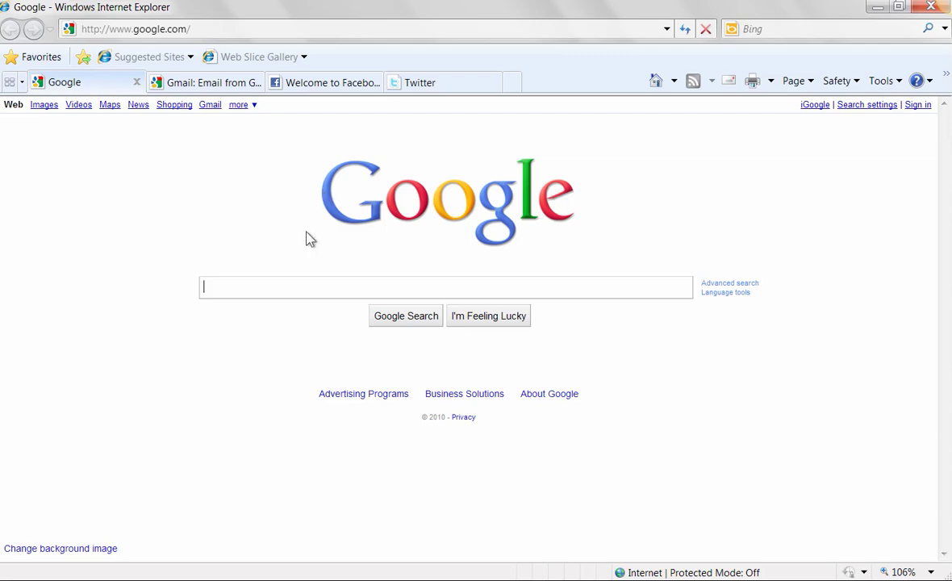
key(F9)
Bring Firefox forward, log in to Facebook and go to the News Feed
click(520, 244)
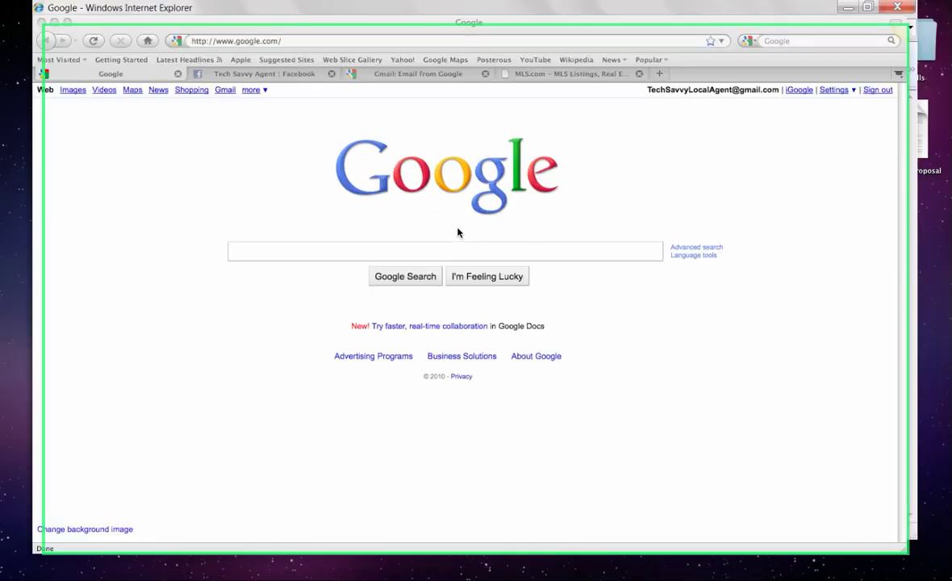
click(279, 65)
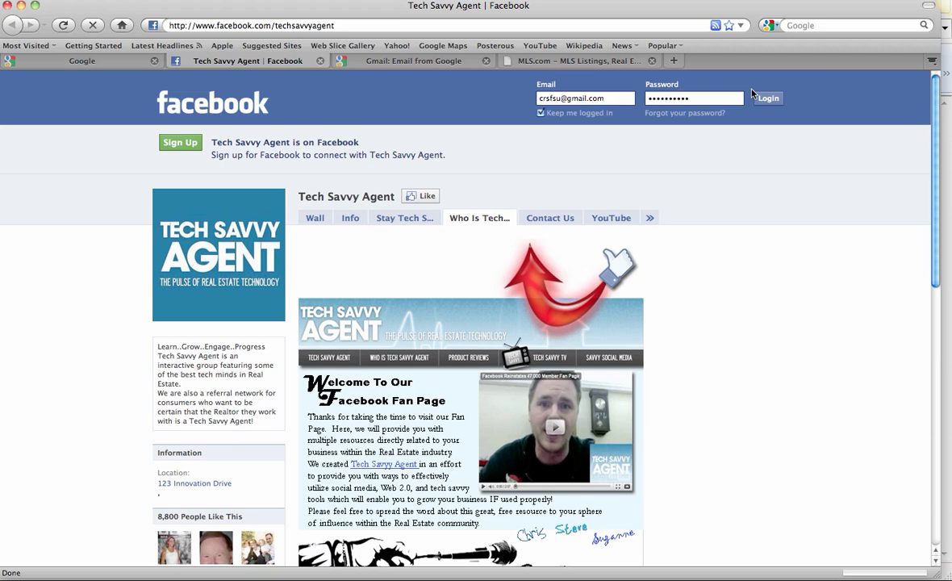
click(767, 100)
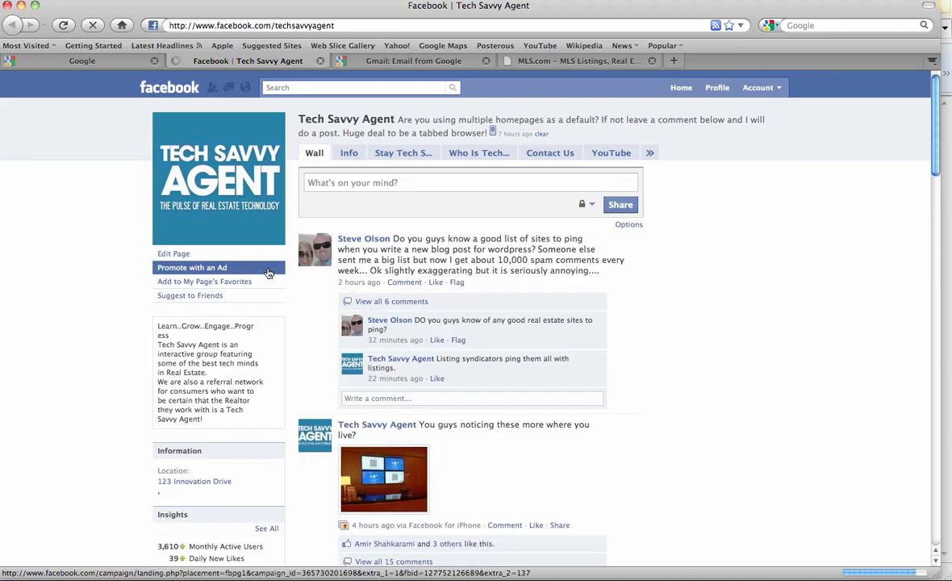
click(159, 94)
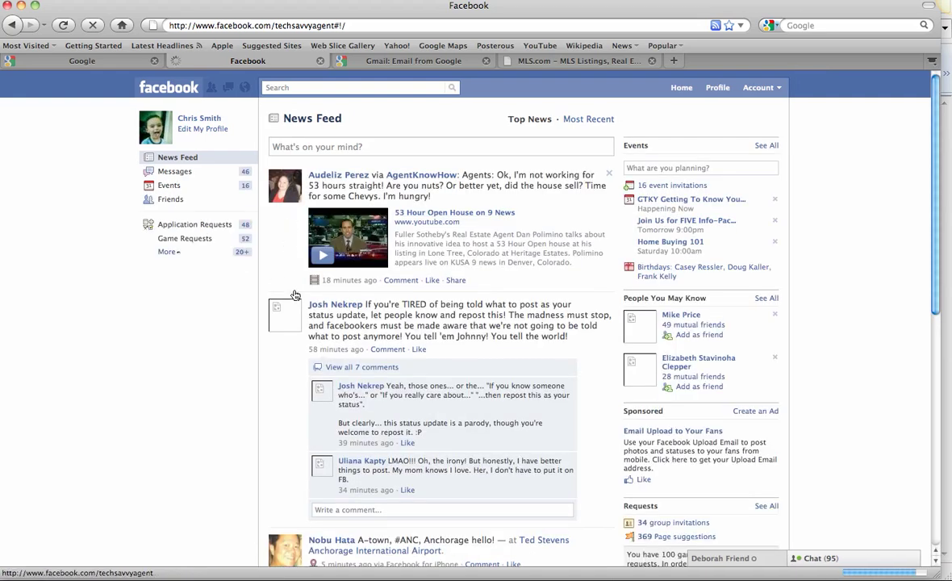
Open the Profile link in a new tab and switch between it and the News Feed
right_click(712, 94)
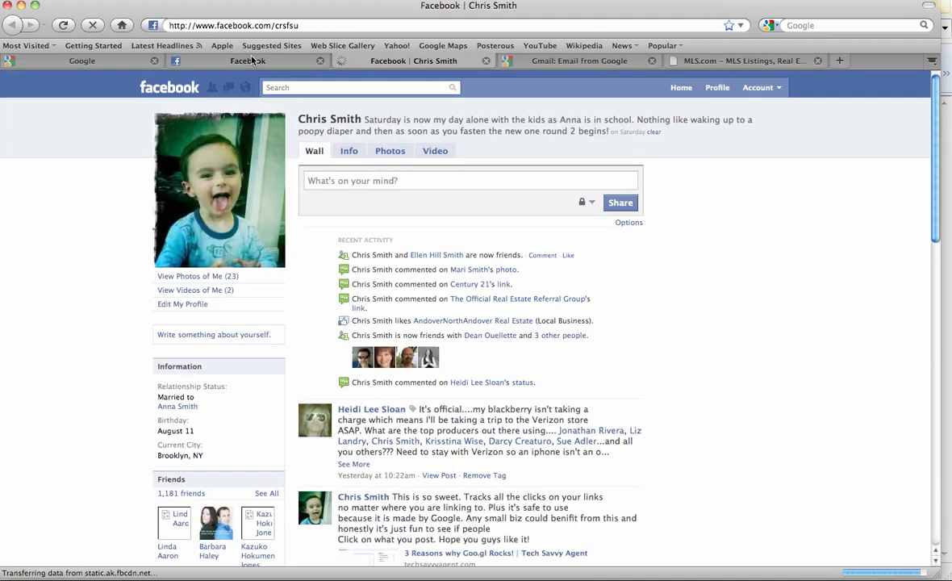
click(254, 61)
click(397, 64)
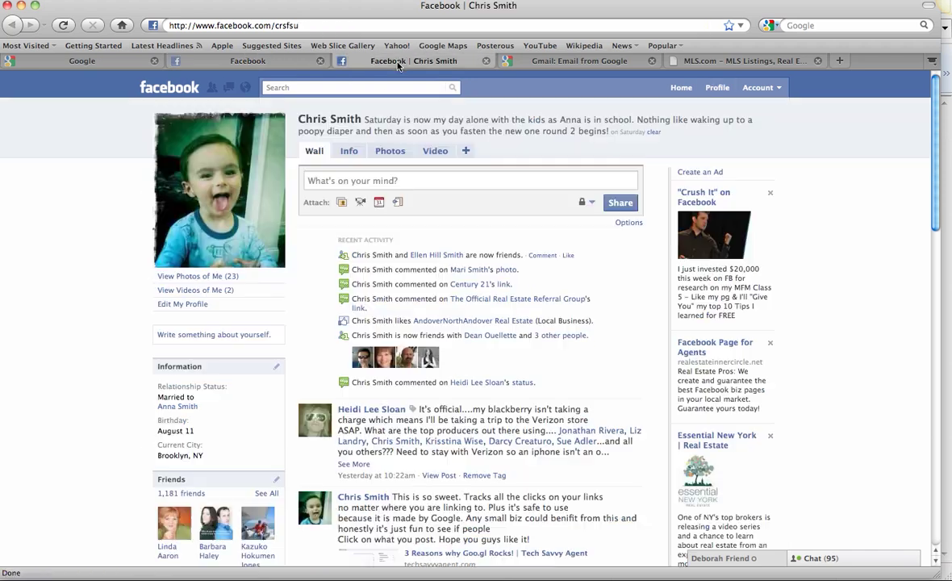
Search Facebook for 'tech savvy agent' and open the result in a new tab
click(271, 63)
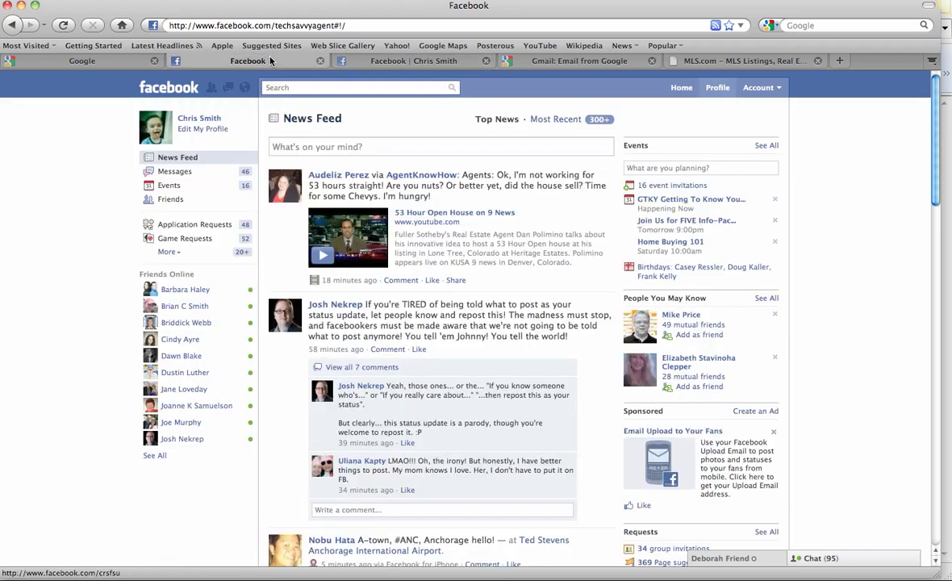
click(275, 89)
text(tech)
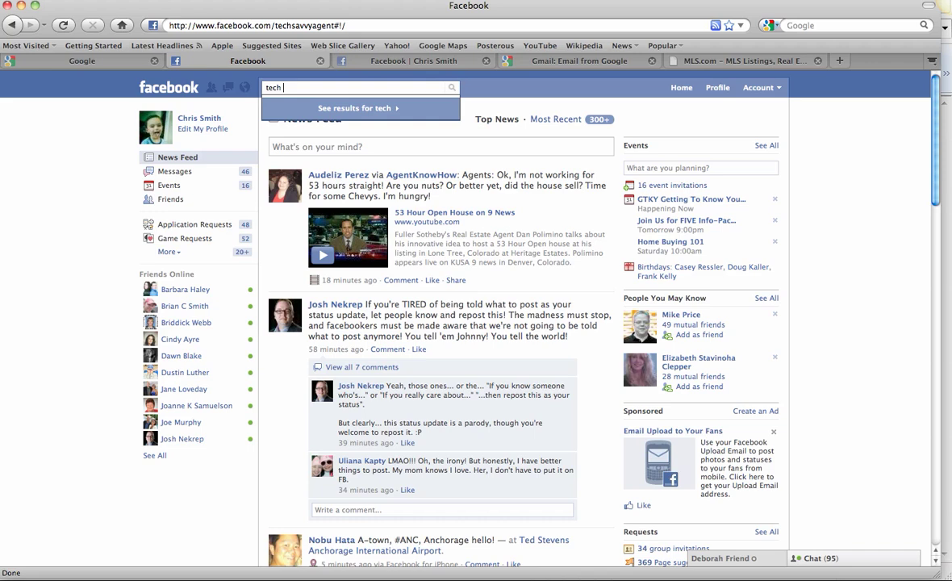
text( savvy agent)
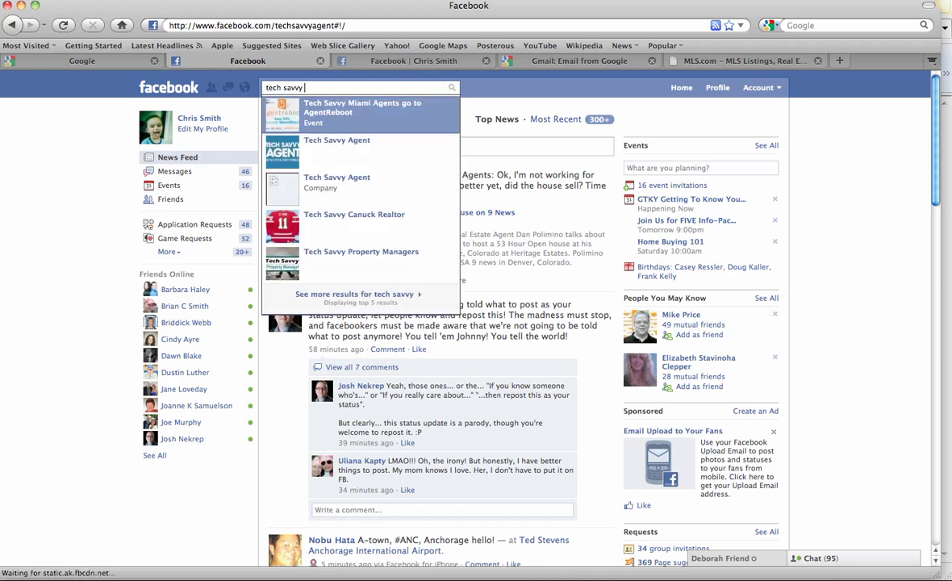
right_click(338, 142)
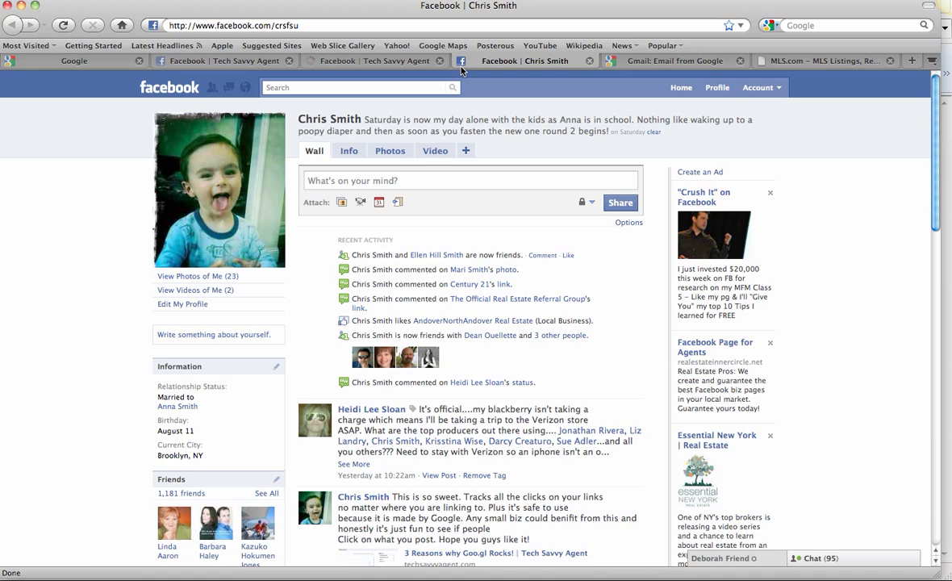
click(183, 63)
click(347, 63)
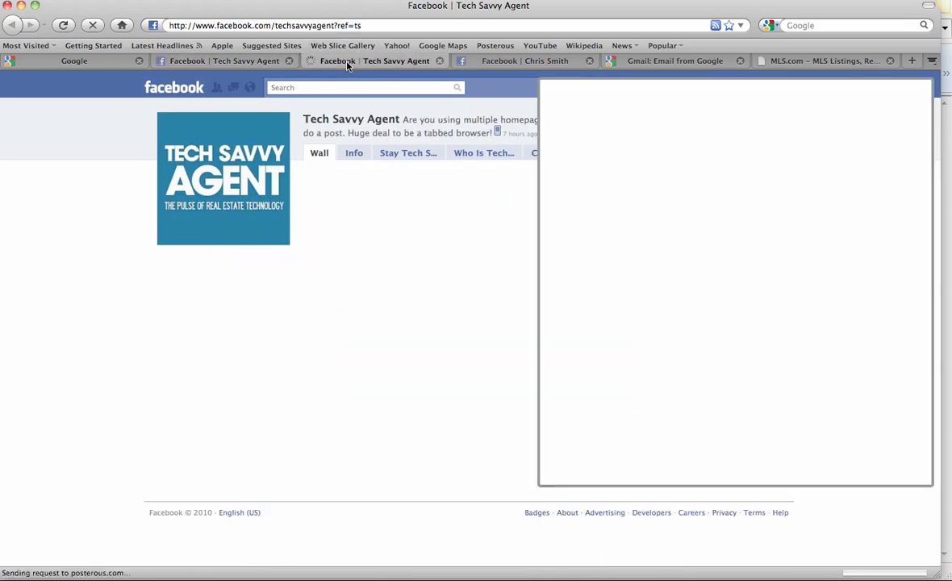
click(502, 63)
Open Google's News link in a new tab while staying on the Google tab
click(111, 65)
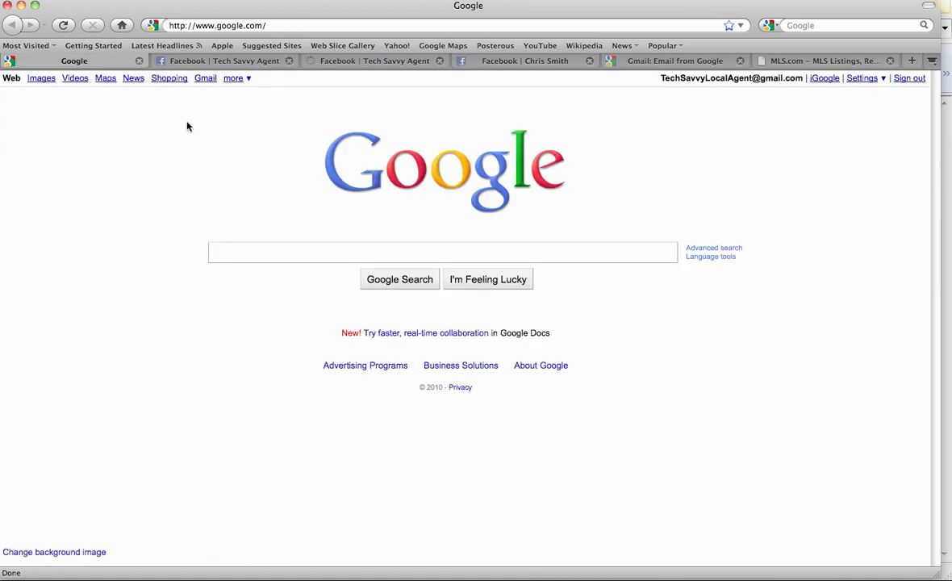
right_click(137, 86)
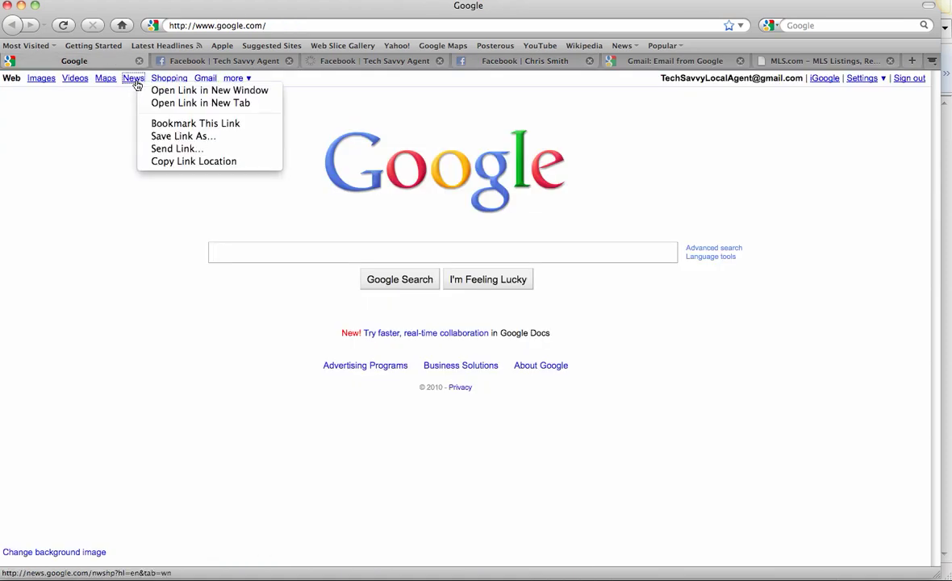
click(187, 103)
click(55, 64)
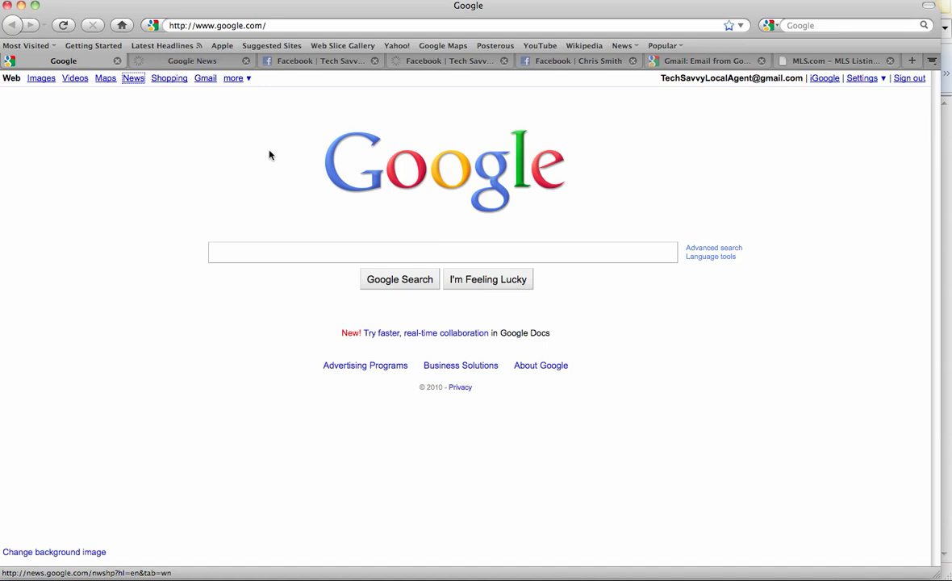
Use Exposé to bring iChat's My Built-in iSight camera preview in front of Firefox
key(F9)
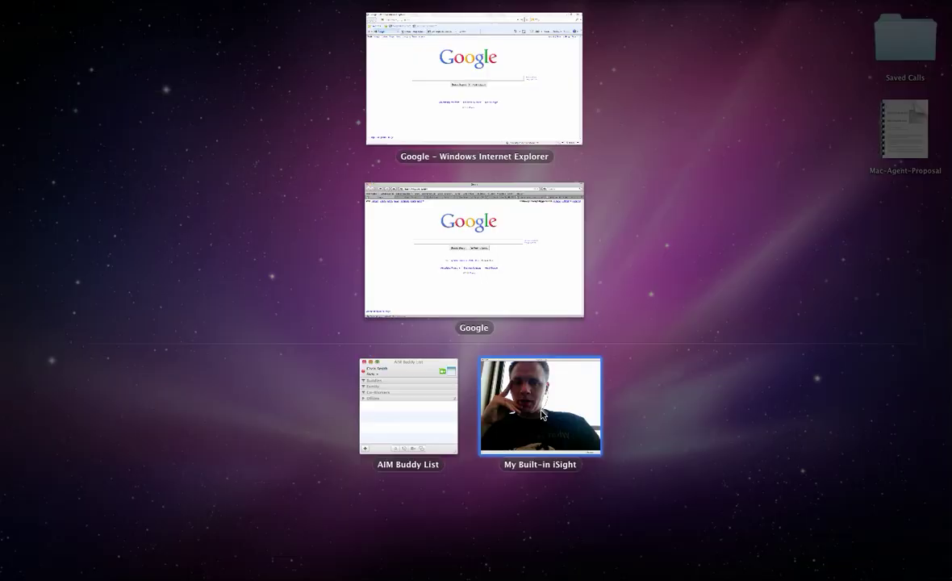
click(540, 403)
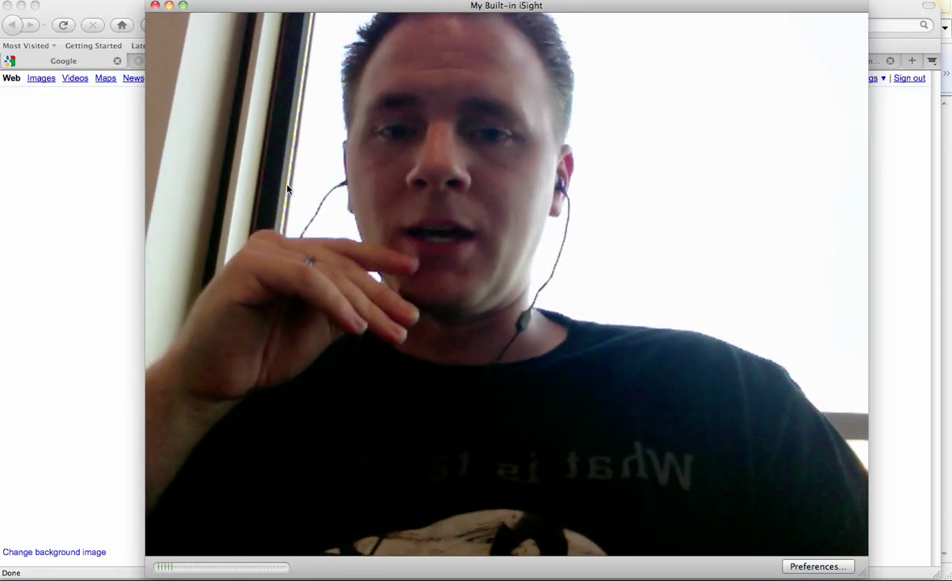